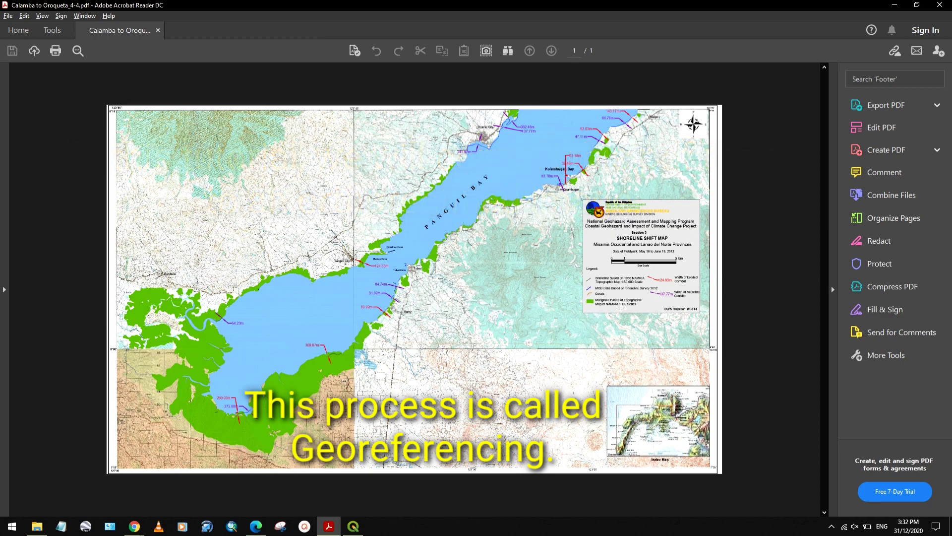
Step: Examine the legend of the shoreline shift map PDF for its coordinate reference system
scroll(620, 308, "up", 8)
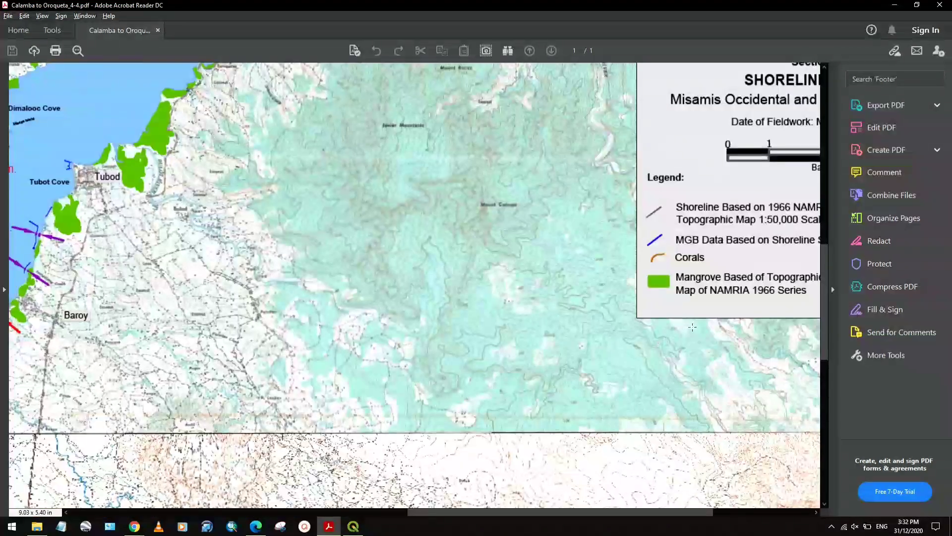
scroll(483, 233, "right", 5)
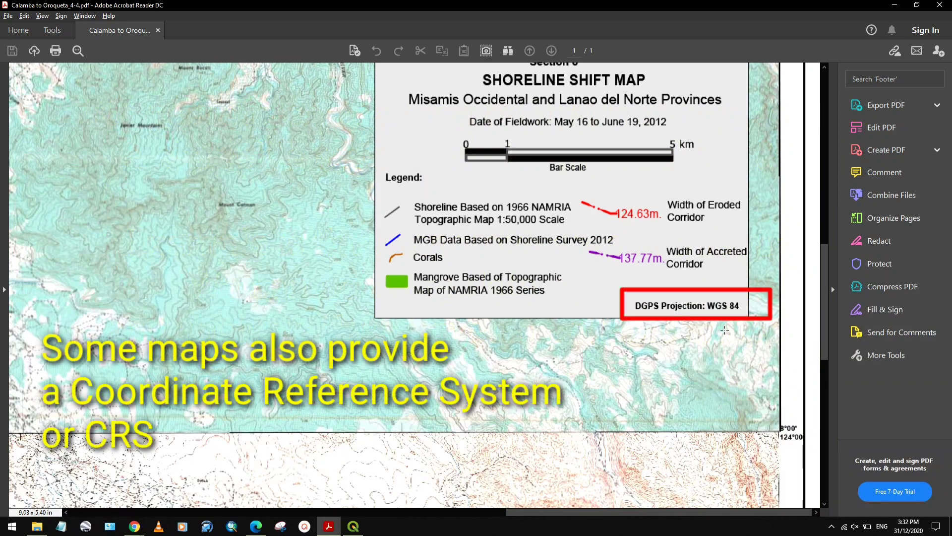
scroll(594, 320, "down", 2)
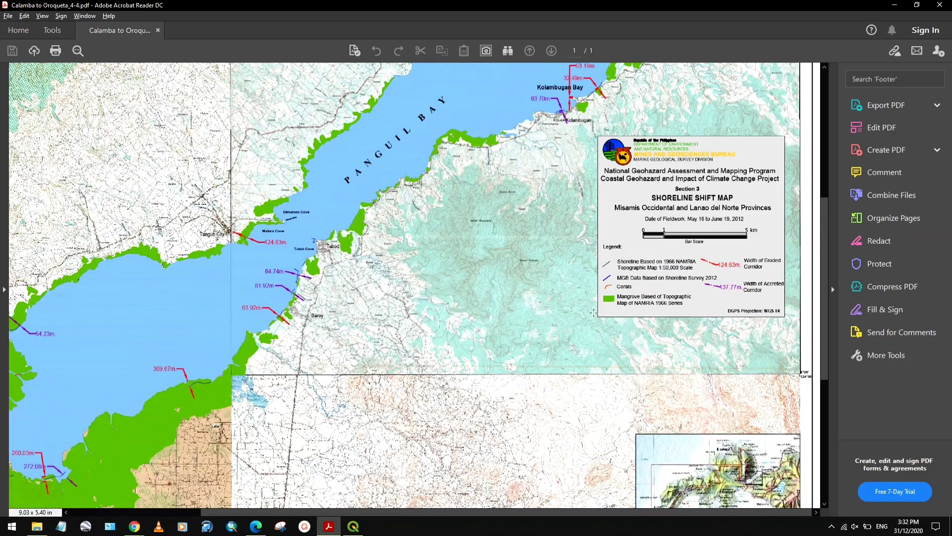
scroll(593, 313, "down", 3)
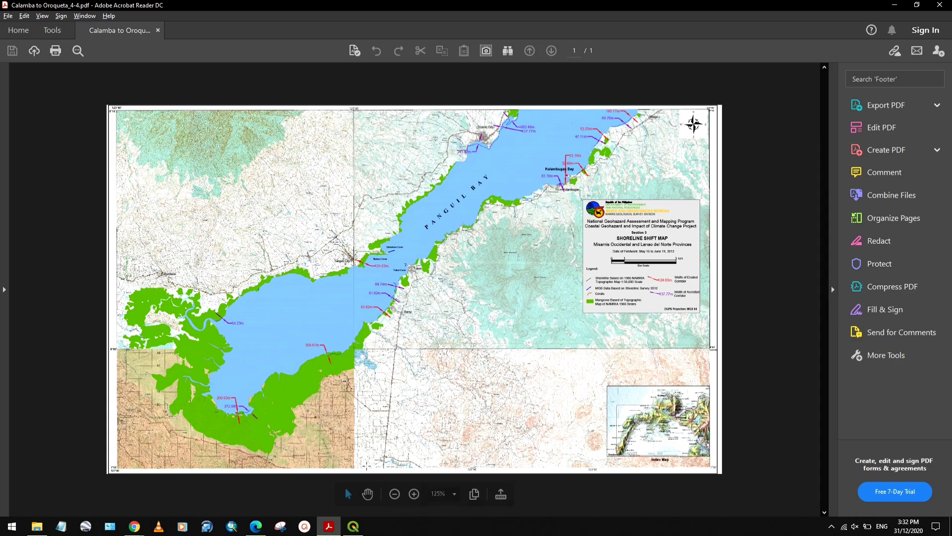
Step: Switch to QGIS and locate the Georeferencer command among the raster tools
left_click(353, 526)
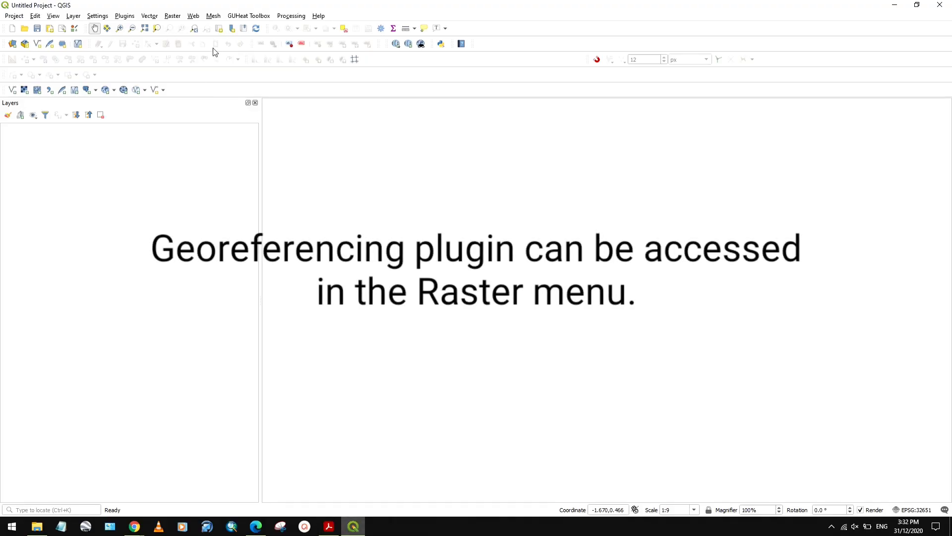
left_click(172, 16)
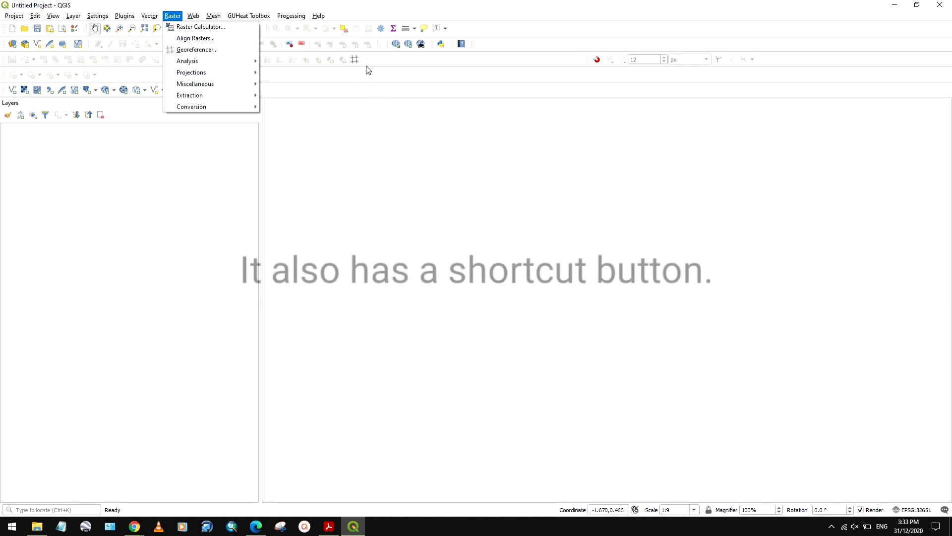
left_click(373, 80)
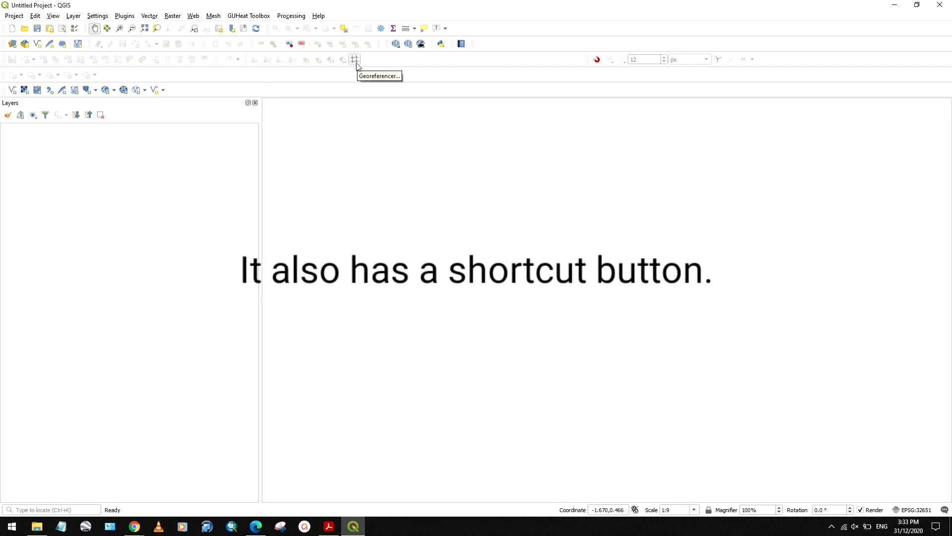
Step: Check among the installed plugins whether Georeferencer GDAL is enabled, then close the plugin manager
left_click(124, 16)
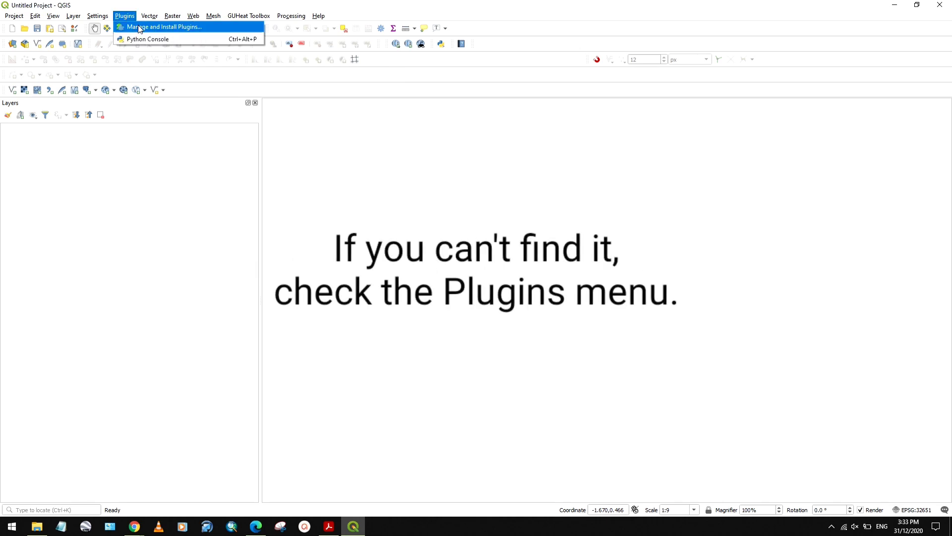
left_click(139, 28)
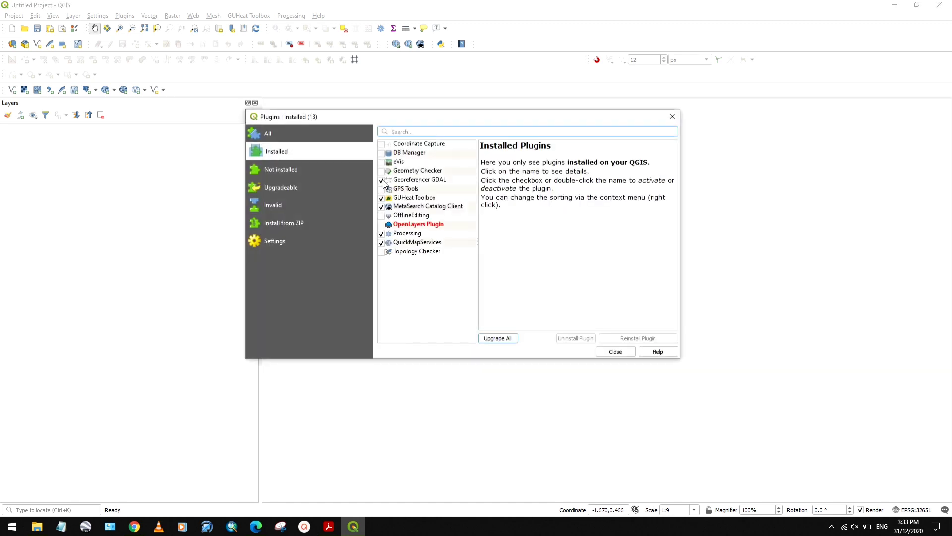
left_click(381, 181)
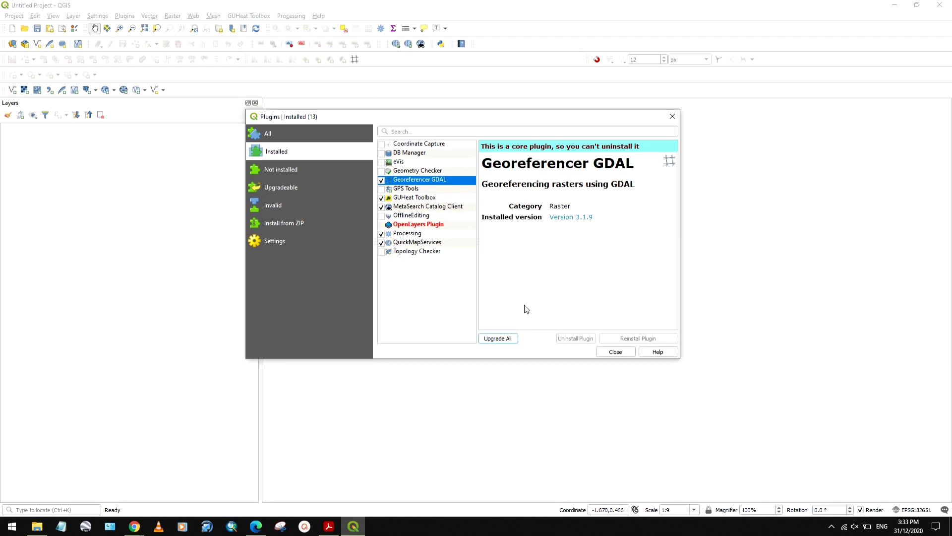
left_click(620, 352)
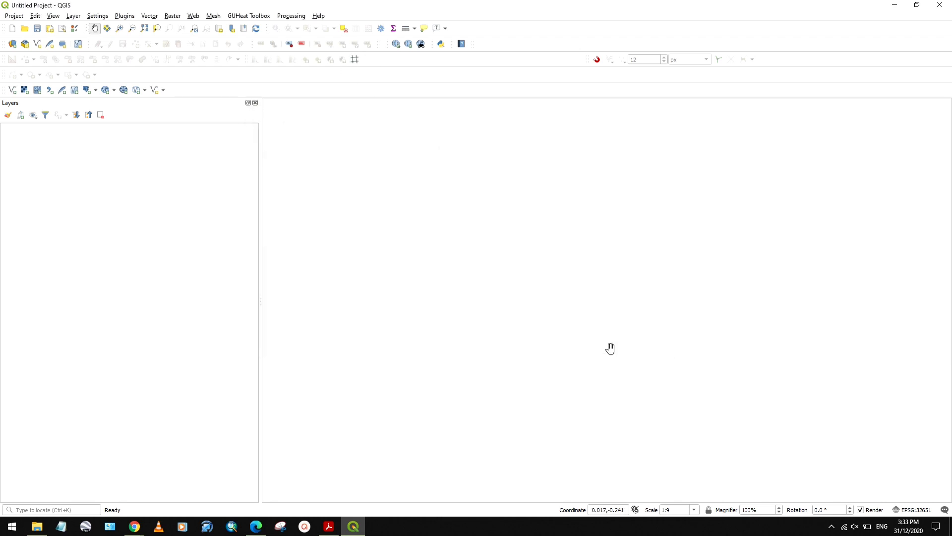
Step: Add the PDF map Calamba to Oroqueta_4-4.pdf from the GIS Sample Data folder on the Desktop as a raster layer
left_click(24, 90)
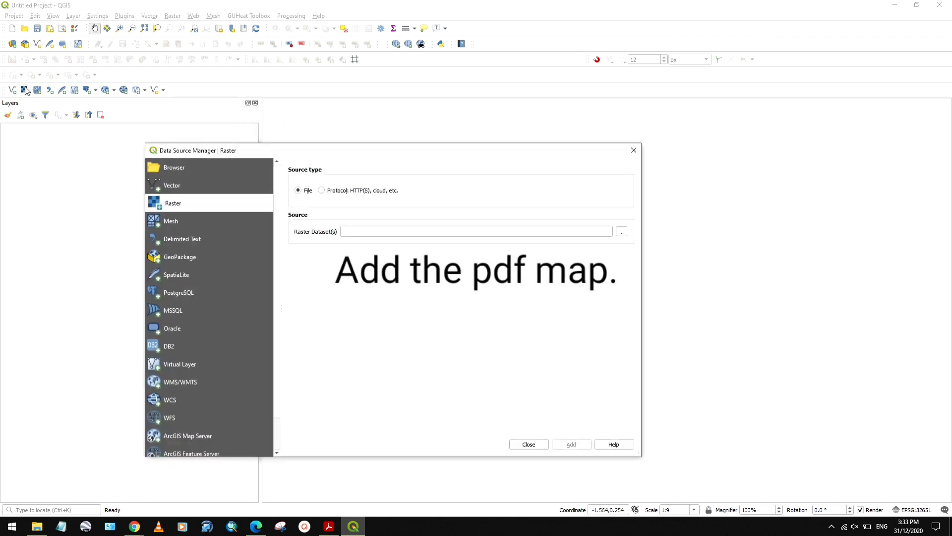
left_click(622, 232)
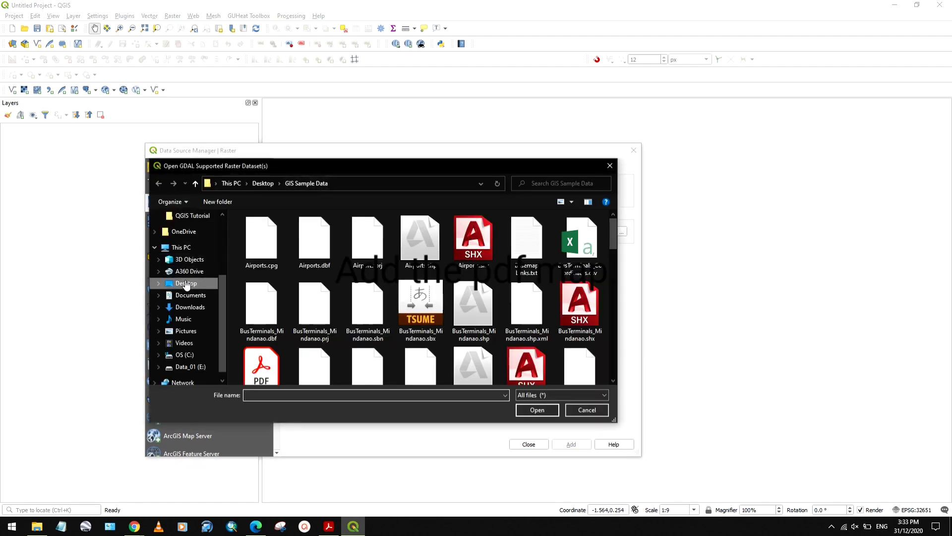
left_click(186, 284)
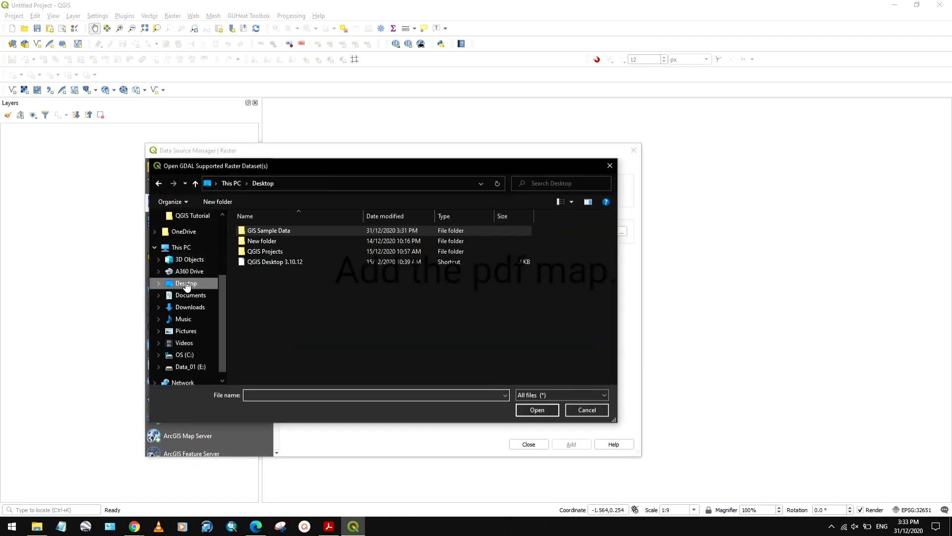
double_click(287, 229)
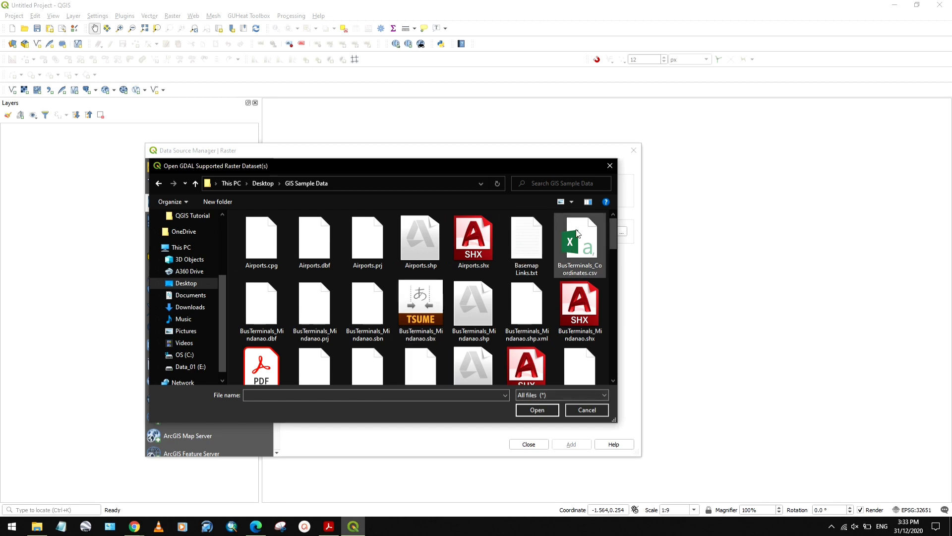
left_click(571, 201)
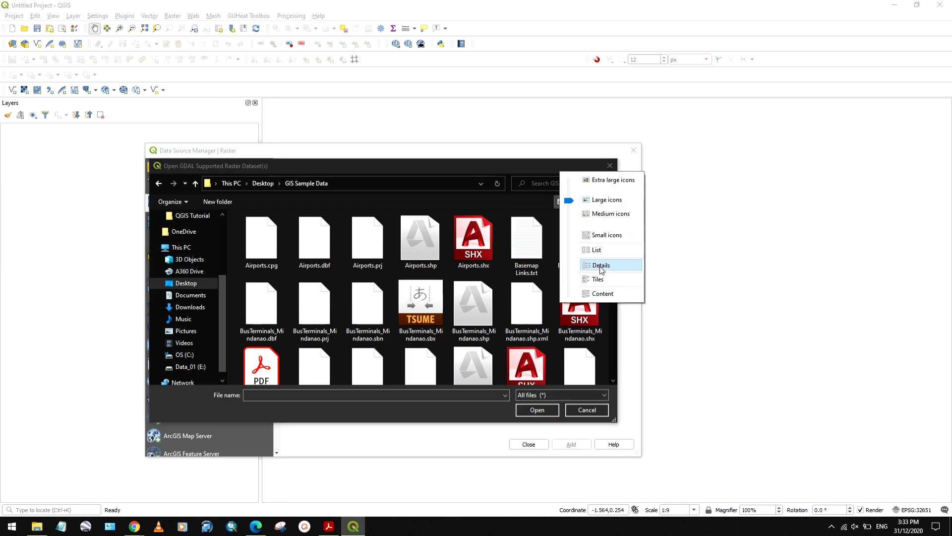
left_click(601, 264)
scroll(285, 265, "down", 5)
left_click(275, 254)
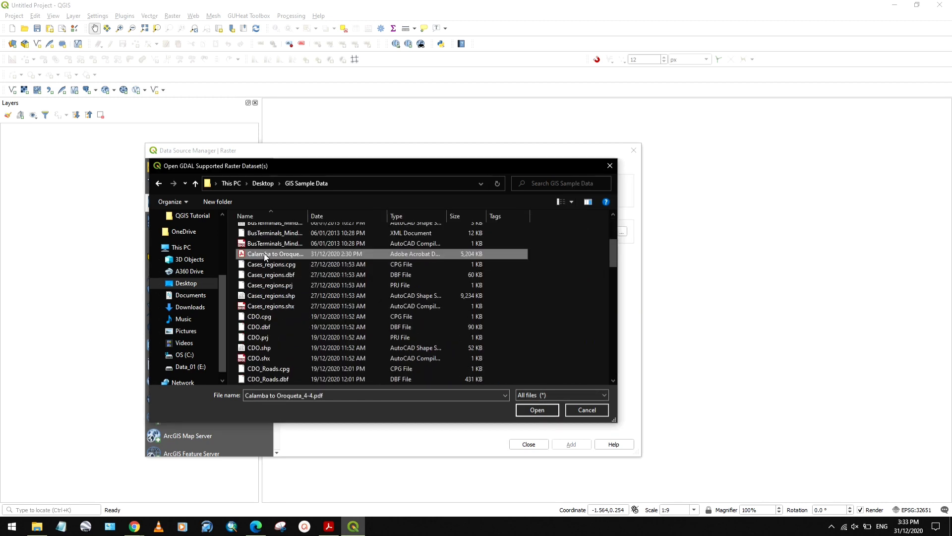
left_click(520, 409)
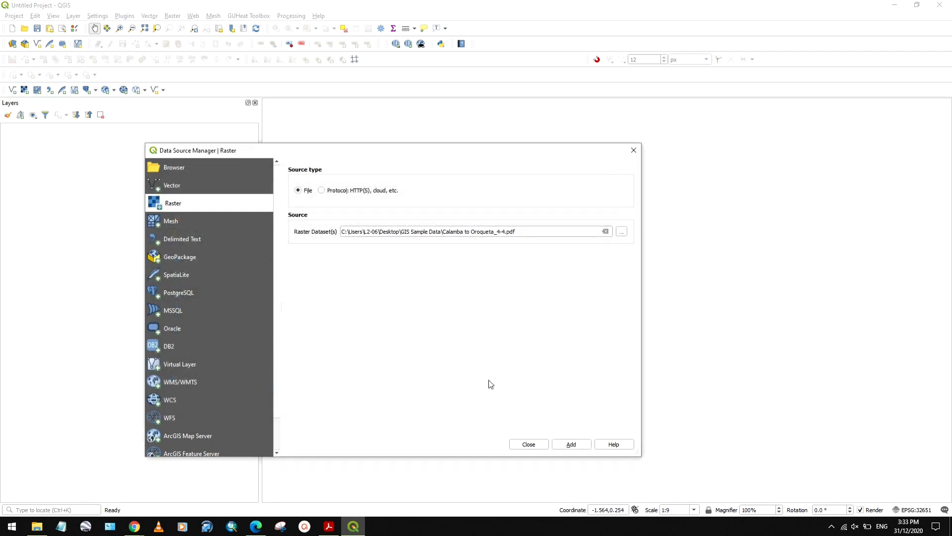
left_click(573, 446)
left_click(527, 445)
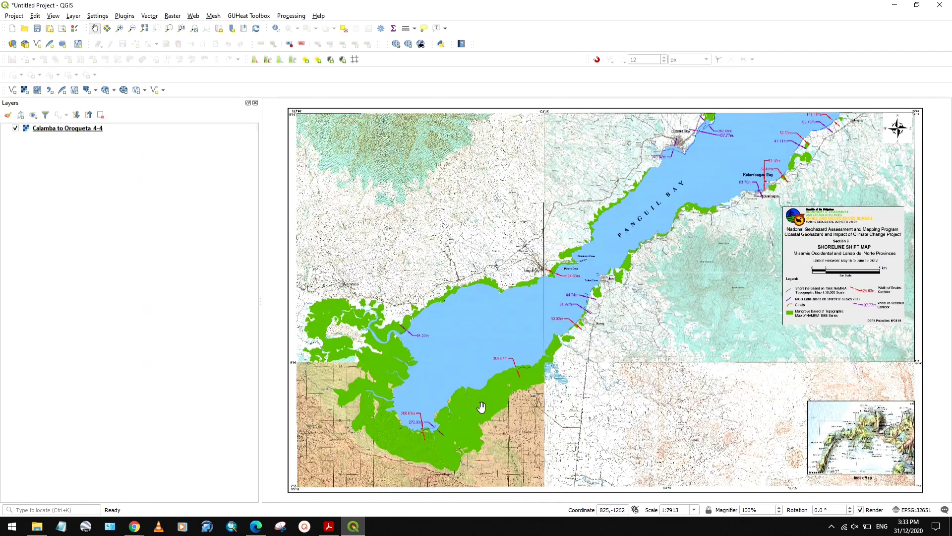
Step: Add Regions.shp from the GIS Sample Data folder as a vector layer
left_click(13, 90)
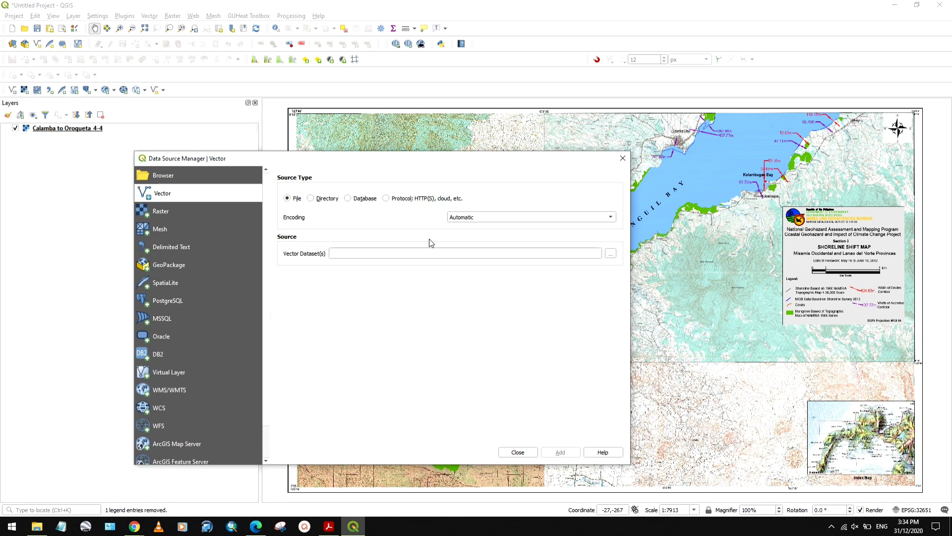
left_click(611, 253)
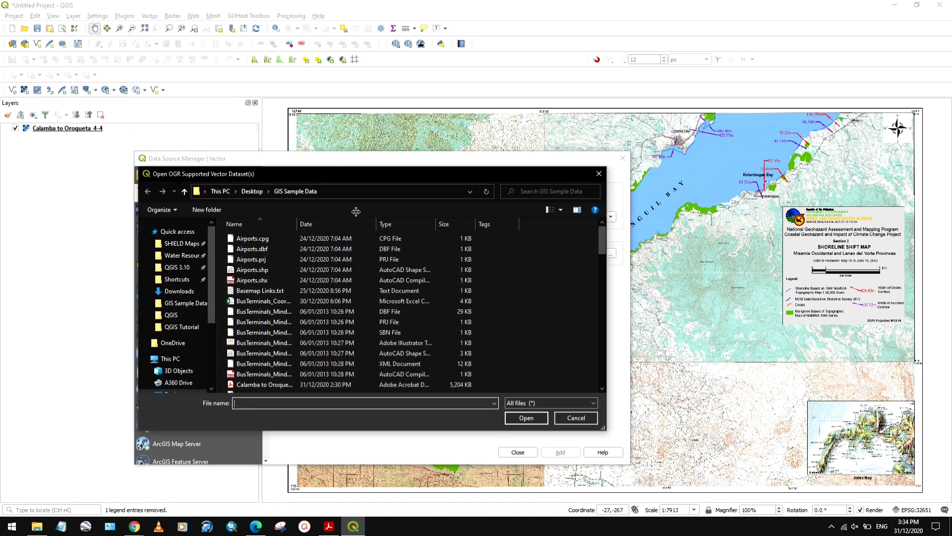
left_click_drag(358, 175, 428, 112)
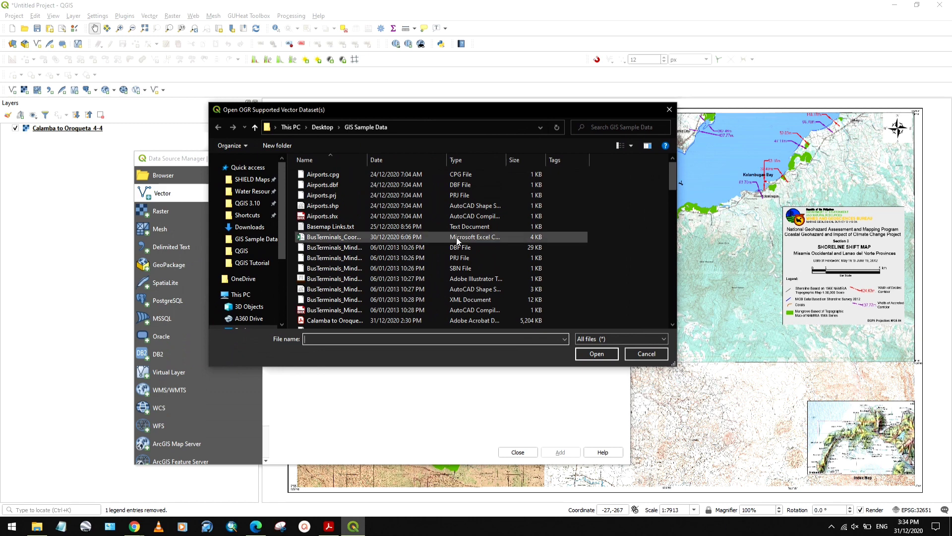
scroll(456, 243, "down", 10)
scroll(456, 240, "down", 5)
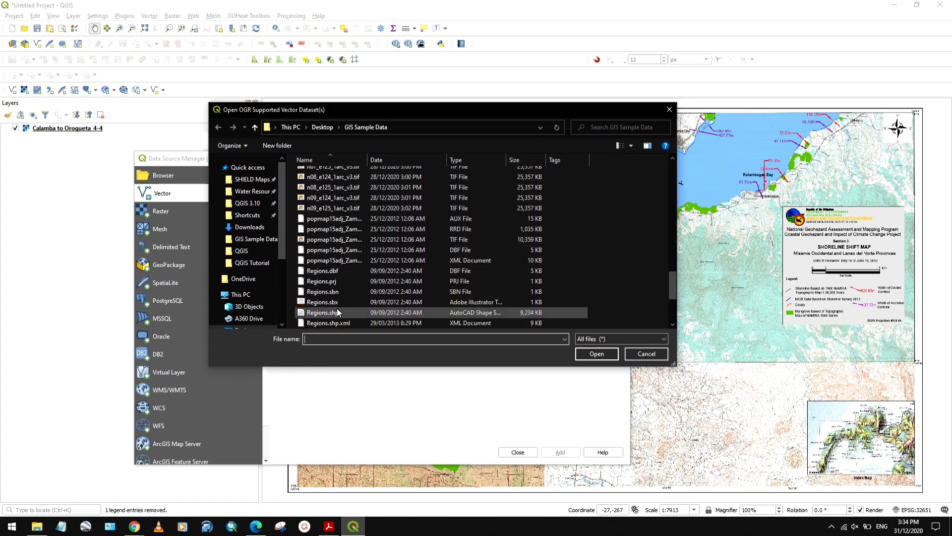
left_click(322, 312)
left_click(597, 354)
left_click(559, 452)
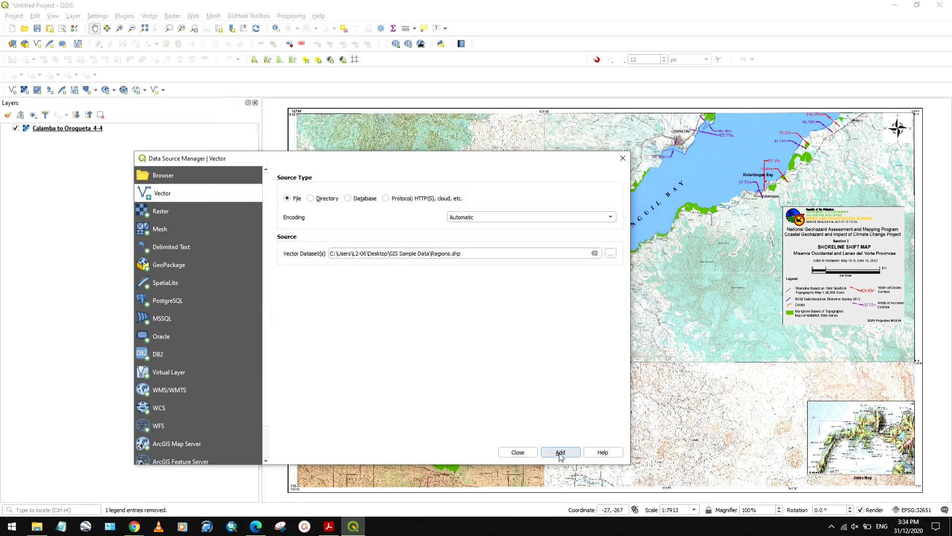
left_click(518, 452)
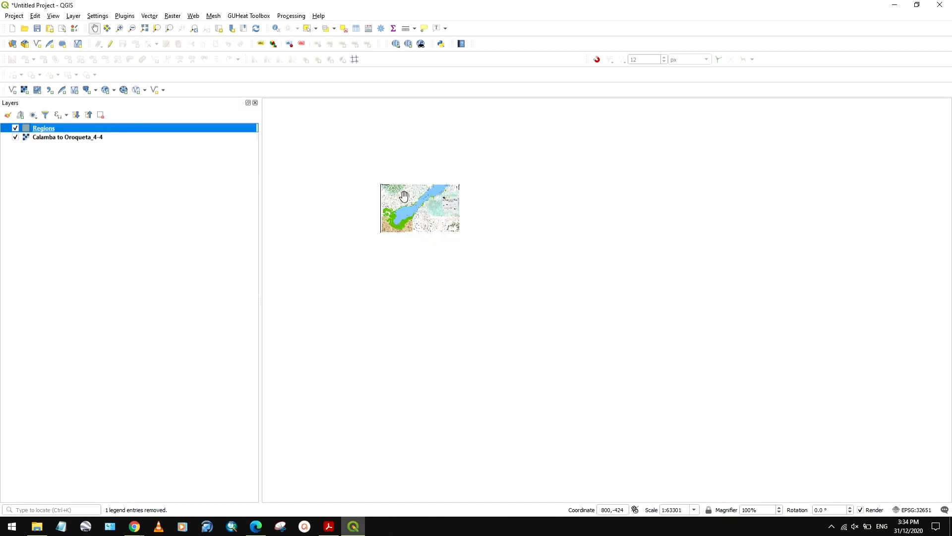
Step: Move the Regions layer below the Calamba to Oroqueta_4-4 layer and show the full extent of Regions
right_click(74, 138)
right_click(55, 128)
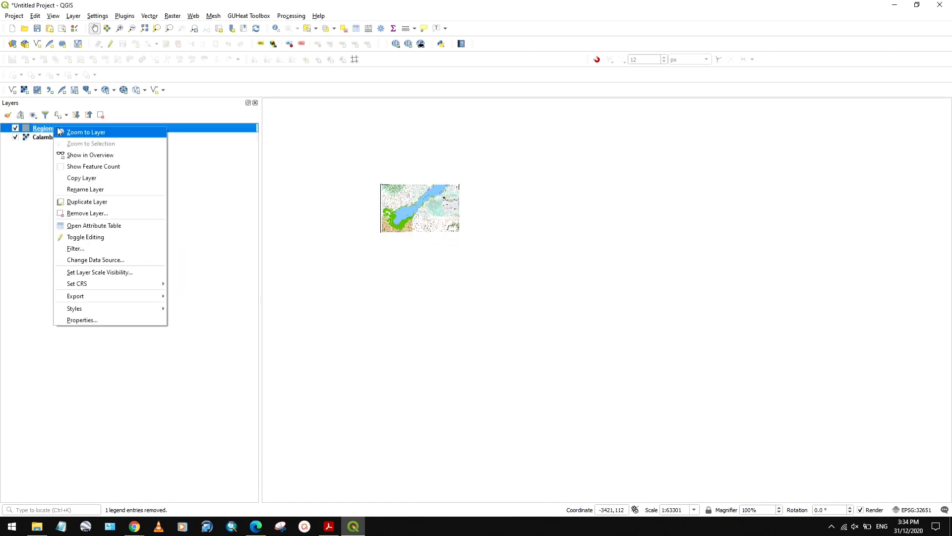
left_click_drag(31, 128, 38, 159)
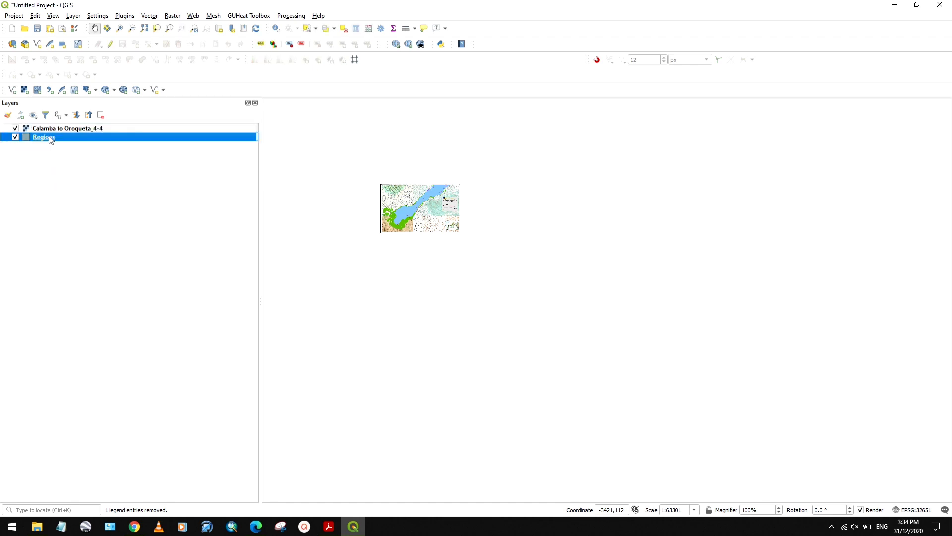
right_click(48, 138)
left_click(64, 143)
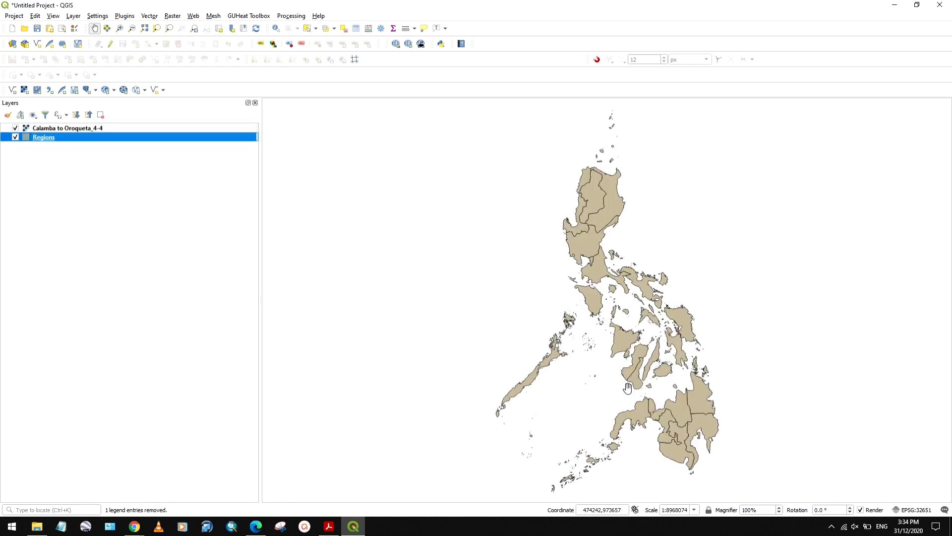
left_click_drag(627, 383, 533, 334)
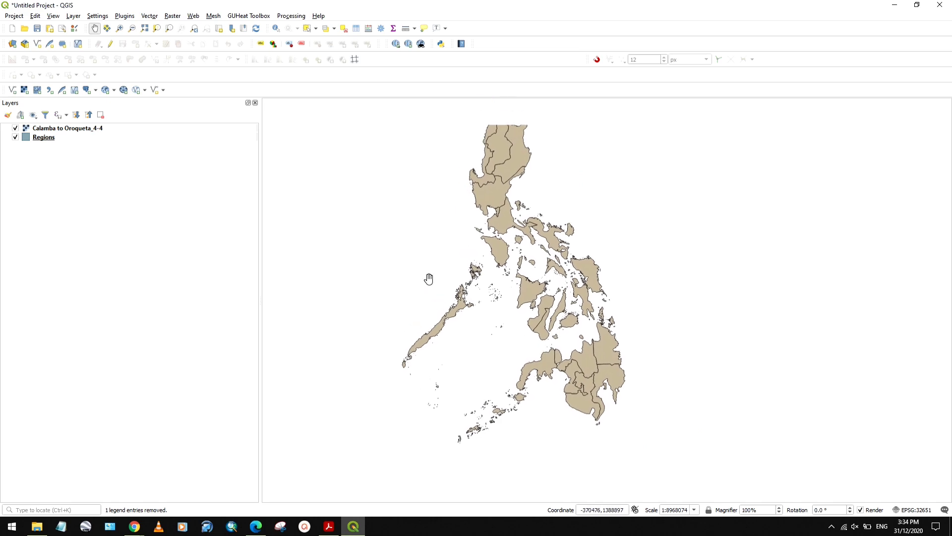
Step: Examine the Index Map inset of the Calamba to Oroqueta_4-4 layer to find where the mapped area lies
right_click(75, 130)
left_click(87, 135)
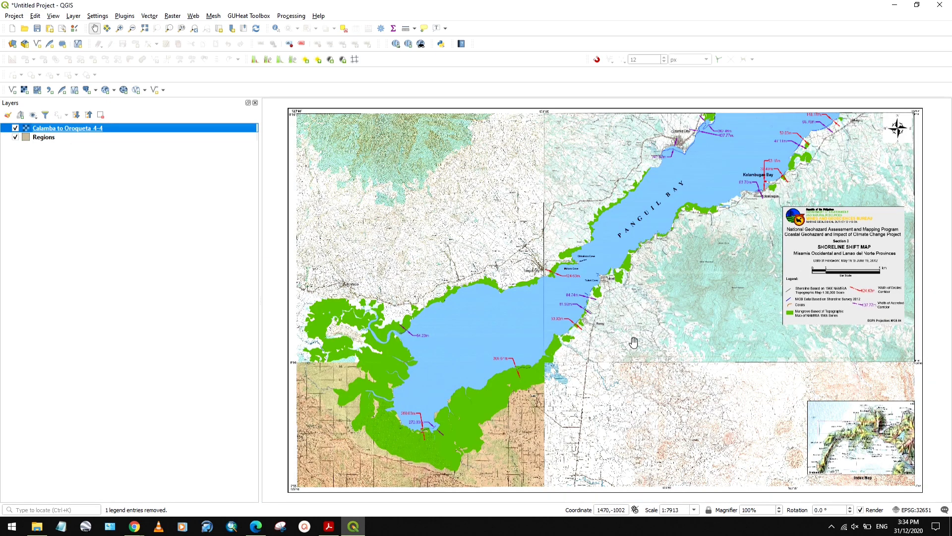
scroll(876, 444, "up", 1)
scroll(876, 445, "up", 3)
scroll(616, 278, "down", 2)
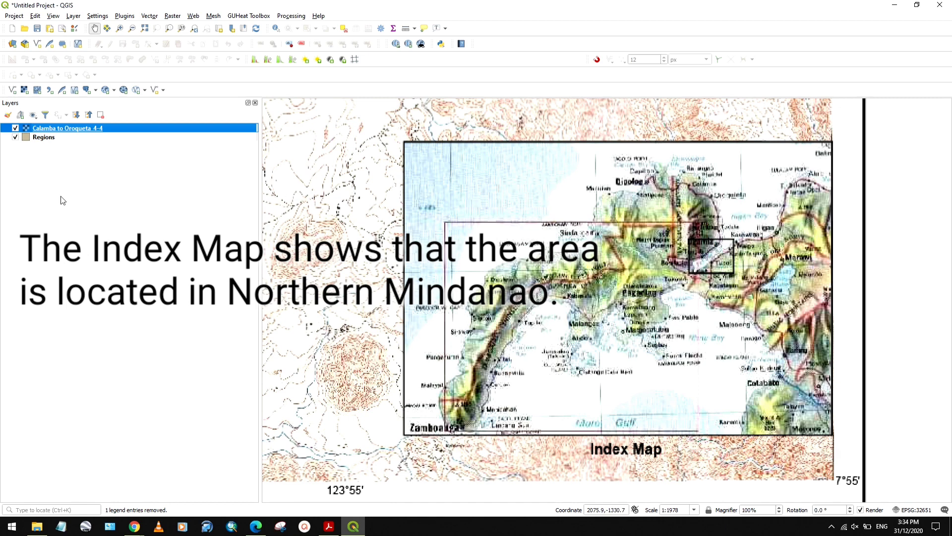
Step: Locate the mapped area in northern Mindanao on the Regions layer, then return to the extent of the Calamba to Oroqueta_4-4 layer
right_click(53, 138)
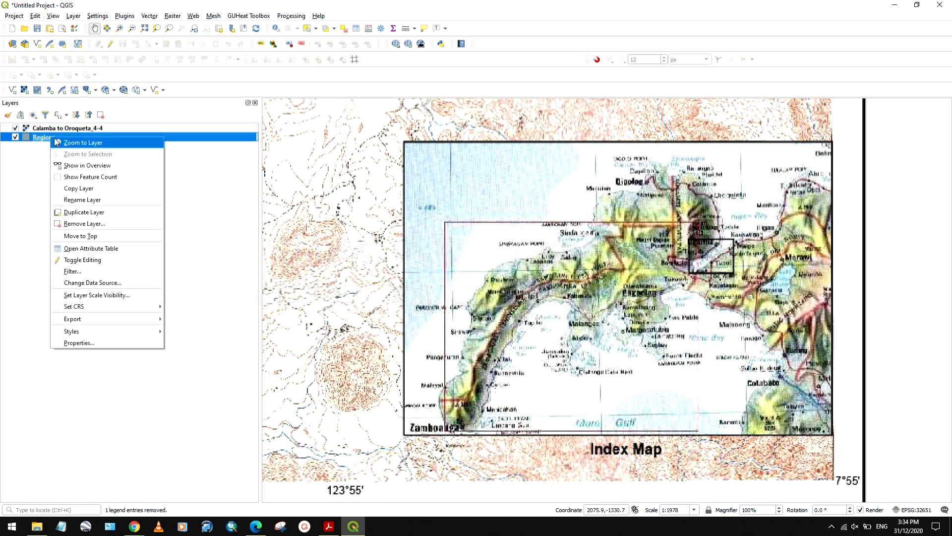
left_click(56, 143)
scroll(533, 315, "up", 5)
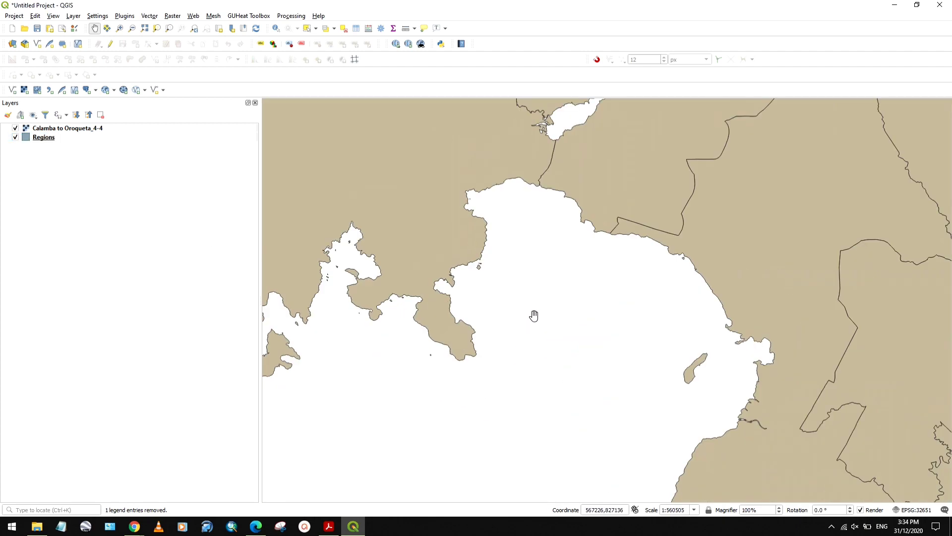
scroll(662, 288, "down", 2)
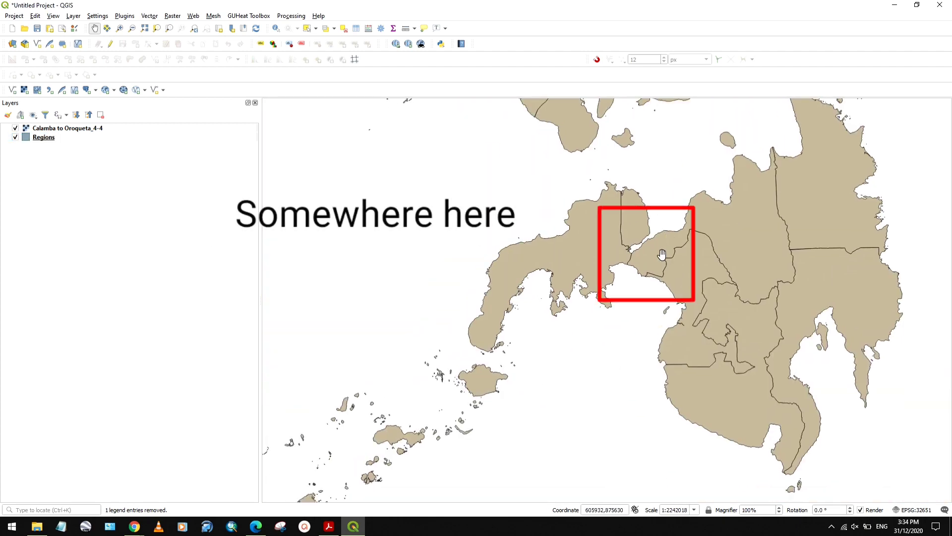
right_click(67, 129)
left_click(155, 172)
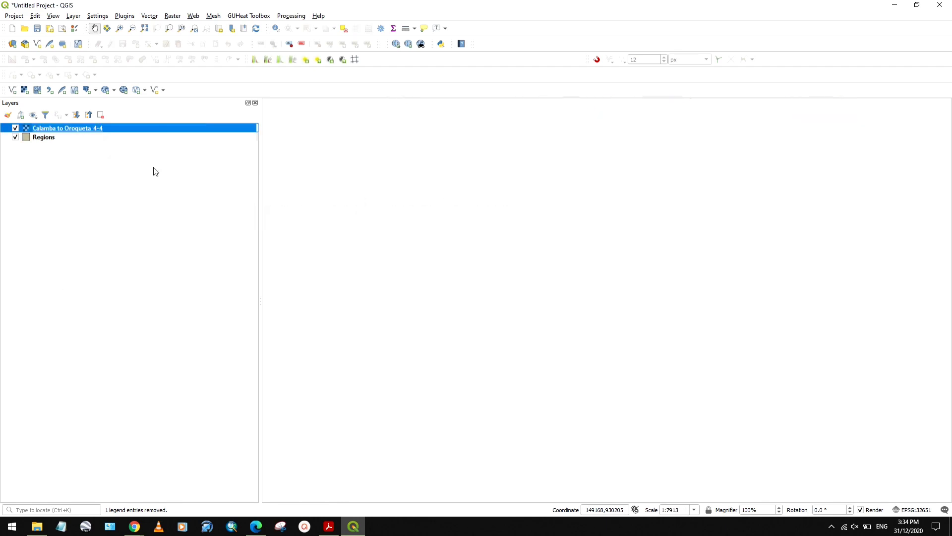
Step: Open the Georeferencer and load the Calamba to Oroqueta_4-4 PDF from the GIS Sample Data folder
left_click_drag(799, 409, 693, 315)
scroll(783, 345, "up", 1)
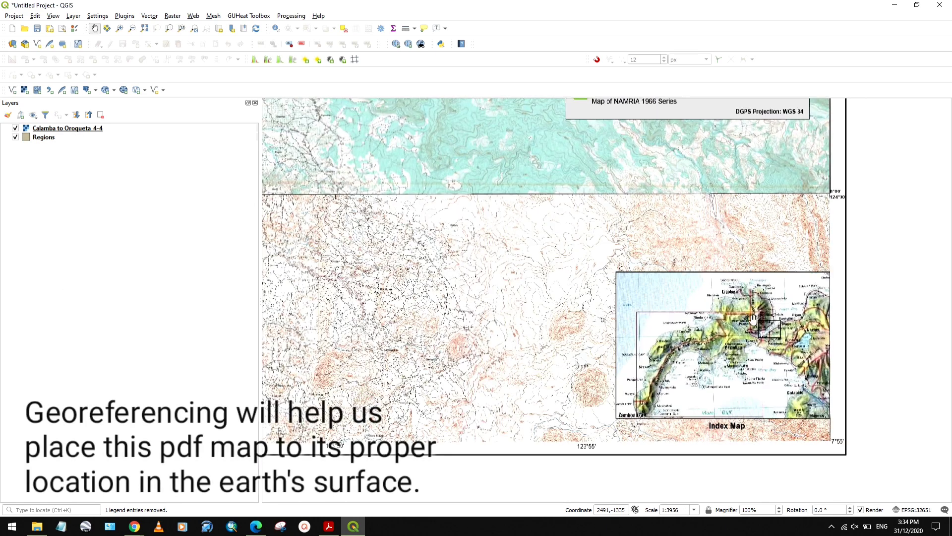
scroll(785, 341, "down", 1)
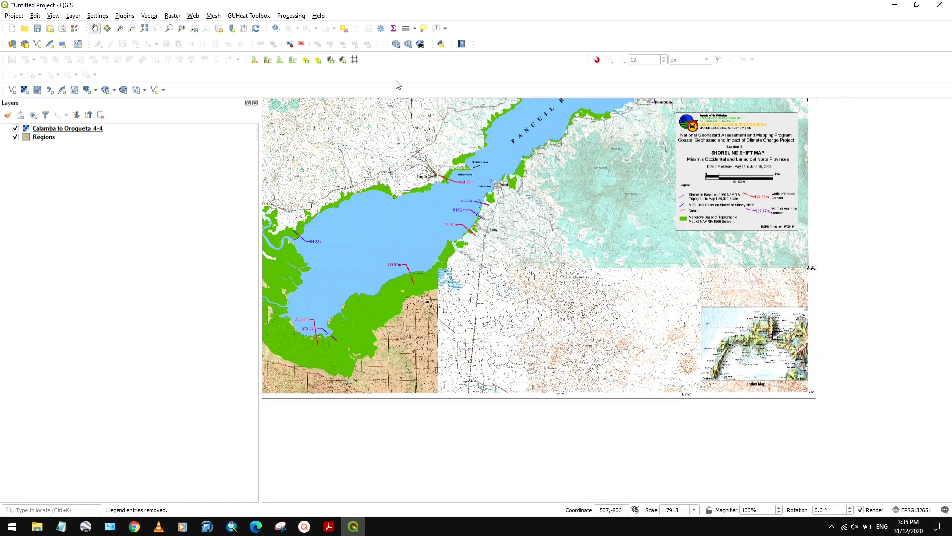
left_click(355, 60)
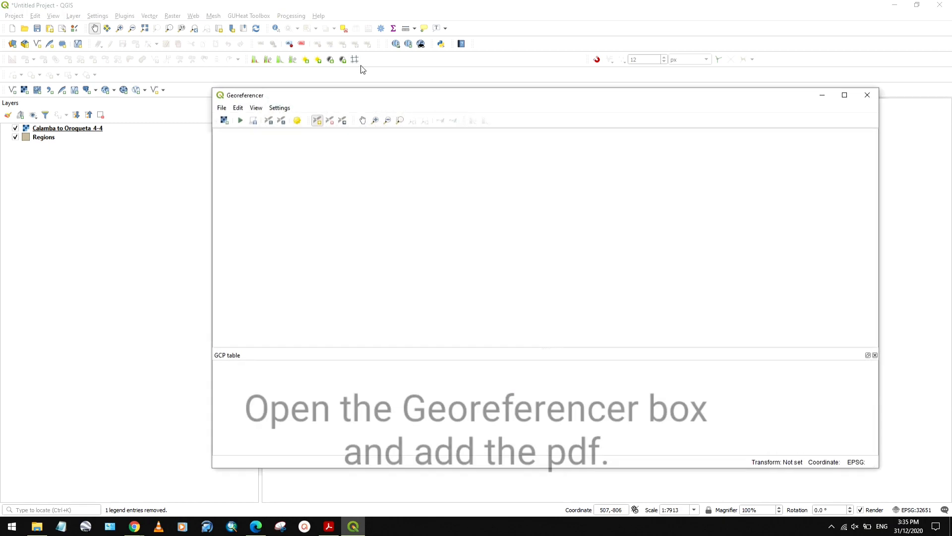
left_click(227, 122)
scroll(352, 229, "down", 3)
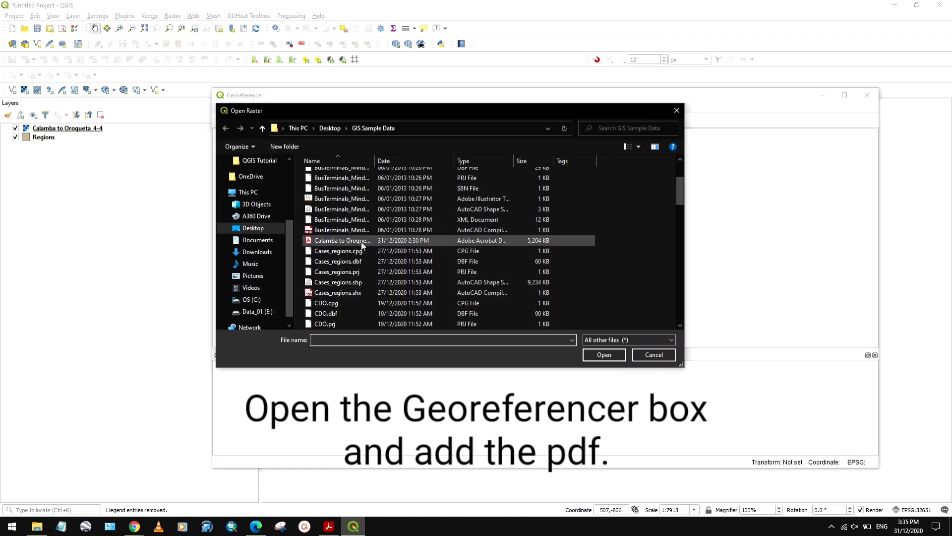
left_click(361, 240)
left_click(604, 354)
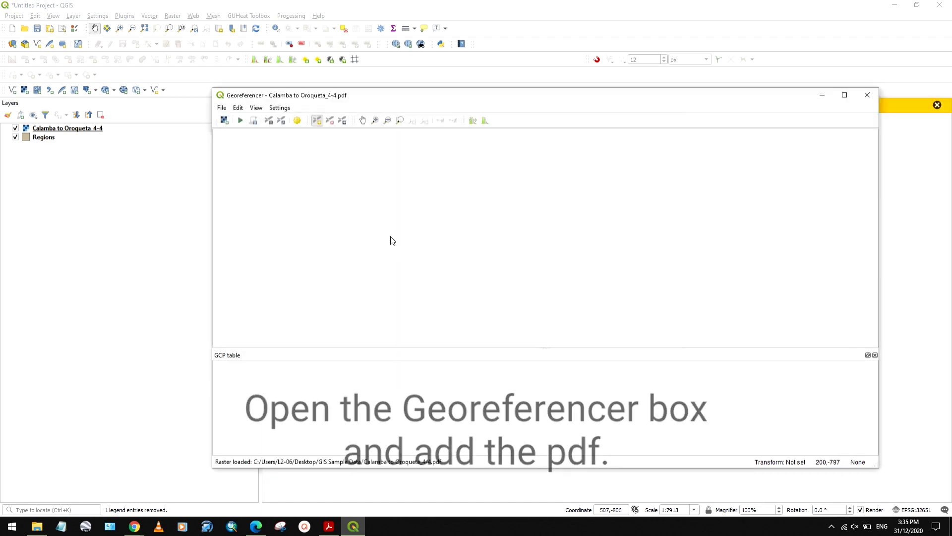
left_click_drag(501, 100, 492, 82)
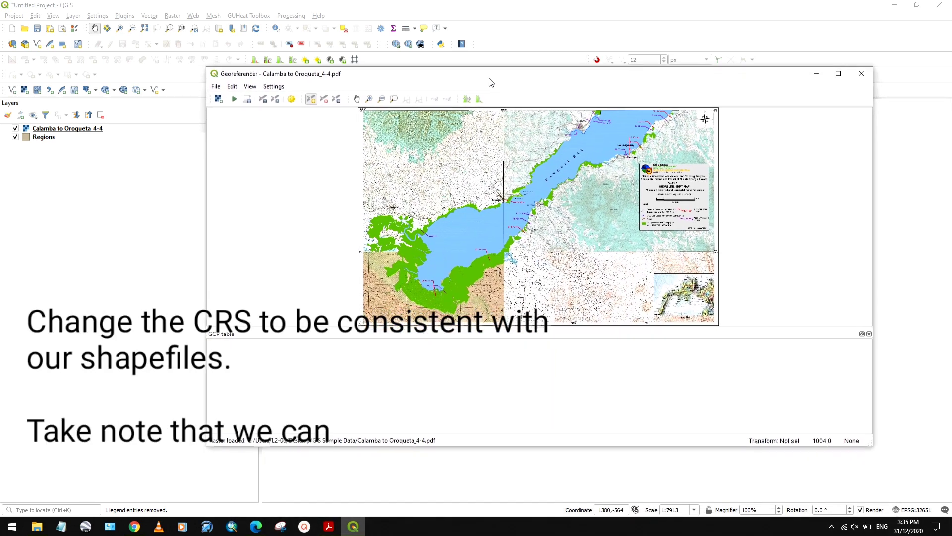
Step: Set the source coordinate reference system of the Georeferencer raster to EPSG:4326 - WGS 84
left_click(270, 87)
left_click(285, 109)
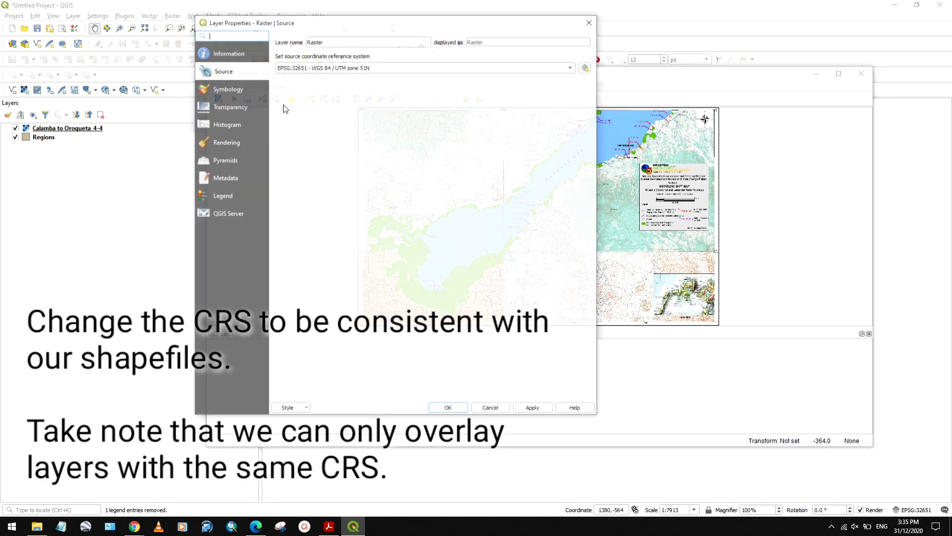
left_click(332, 73)
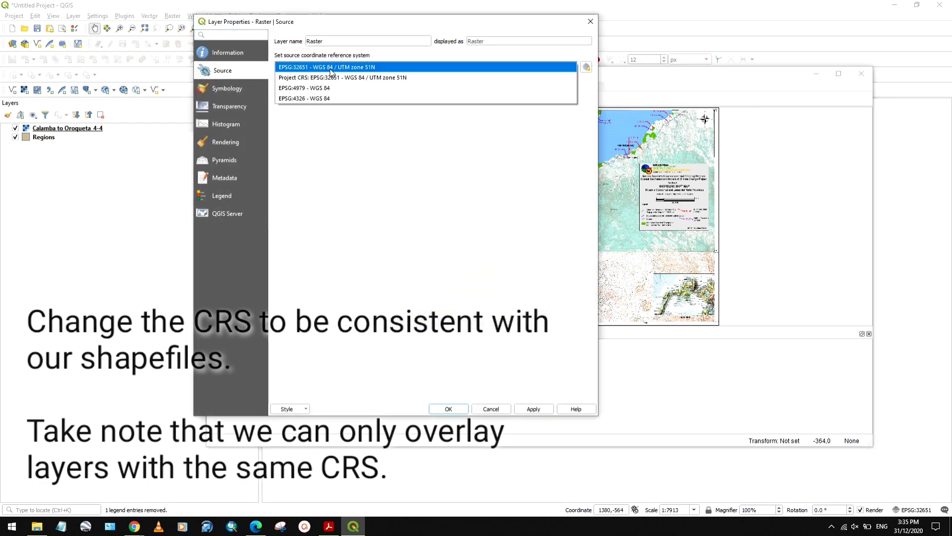
left_click(308, 99)
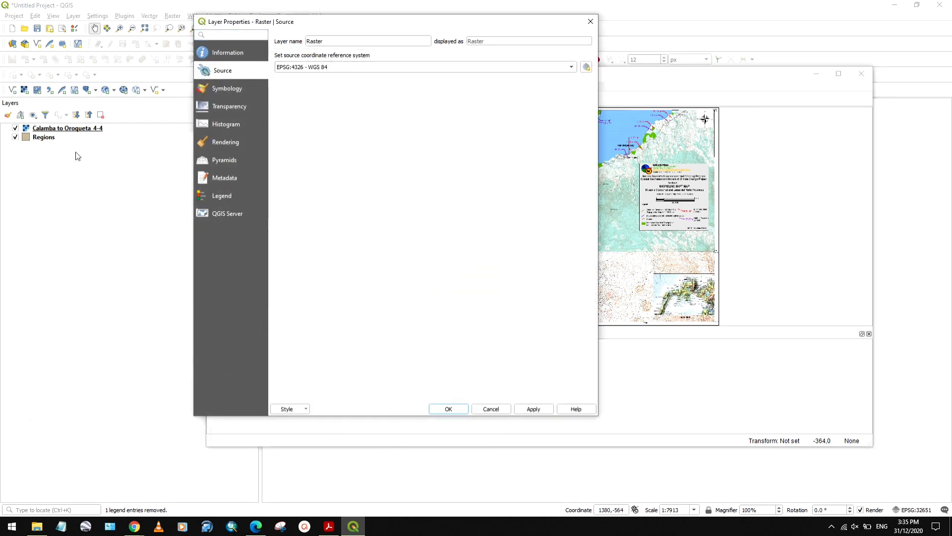
left_click(449, 409)
Step: Compare the source coordinate reference systems of the Regions layer and the Georeferencer raster
right_click(45, 139)
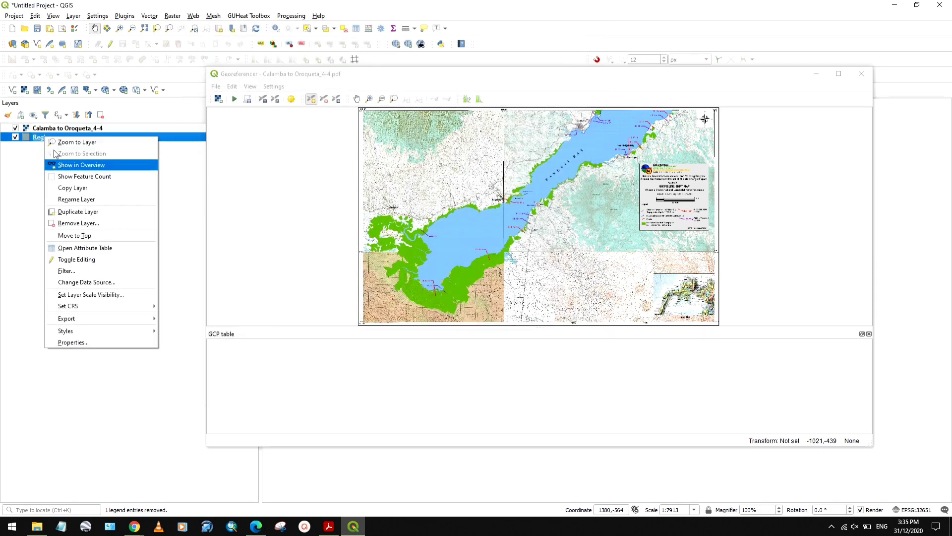
left_click(78, 343)
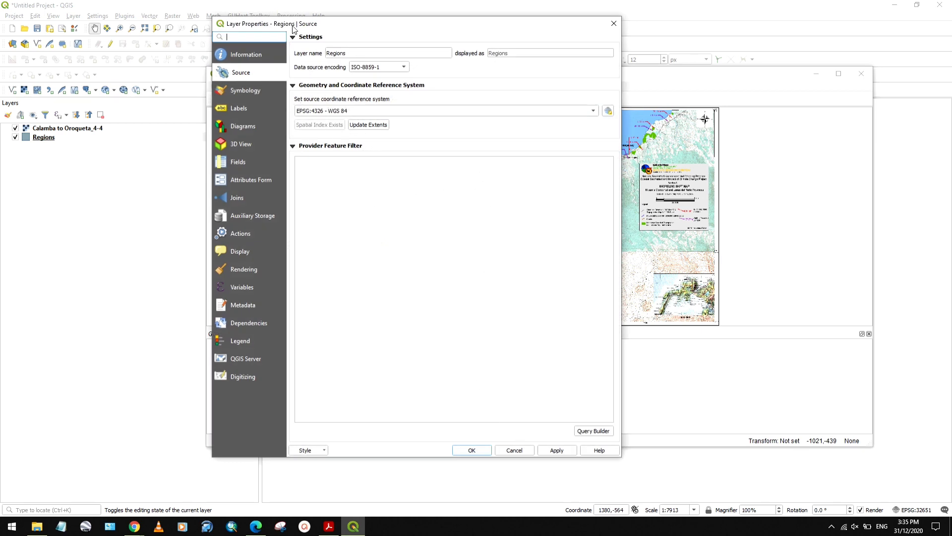
left_click(479, 450)
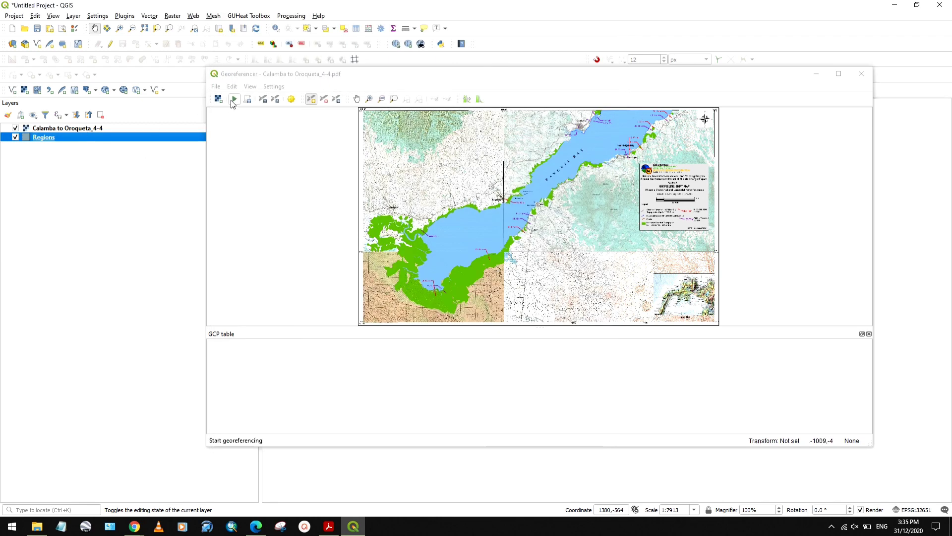
left_click(273, 78)
left_click(274, 86)
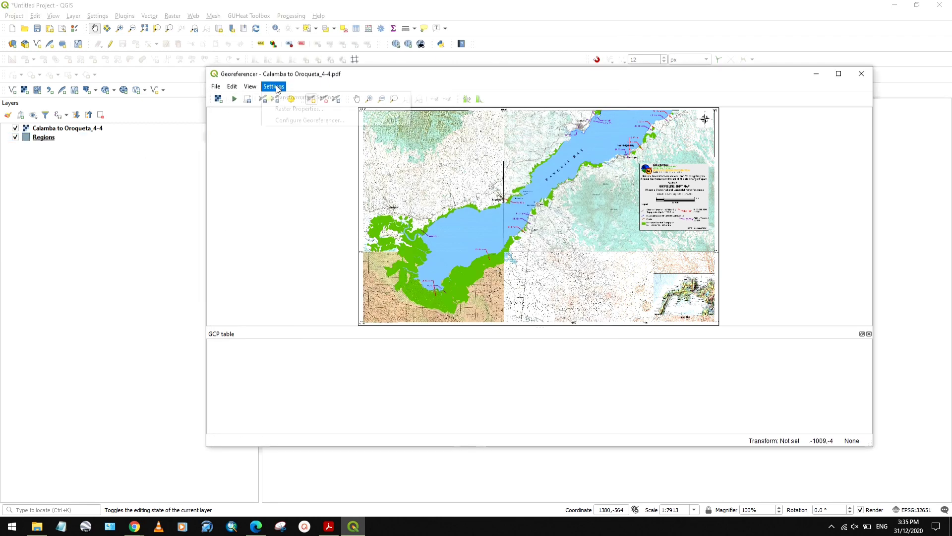
left_click(295, 109)
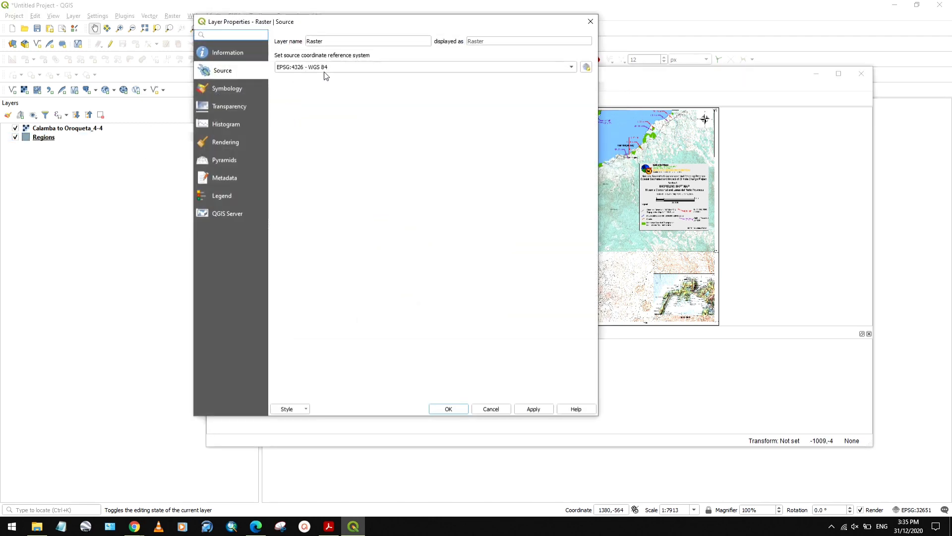
left_click(458, 410)
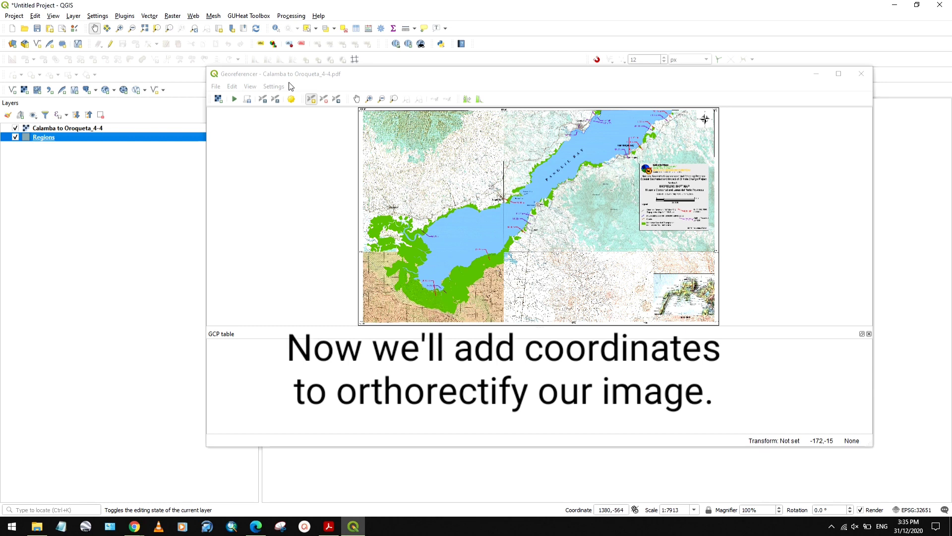
Step: Place a control point on the map frame's upper-left corner, at the 123°40' and 8°10' grid labels
left_click(310, 100)
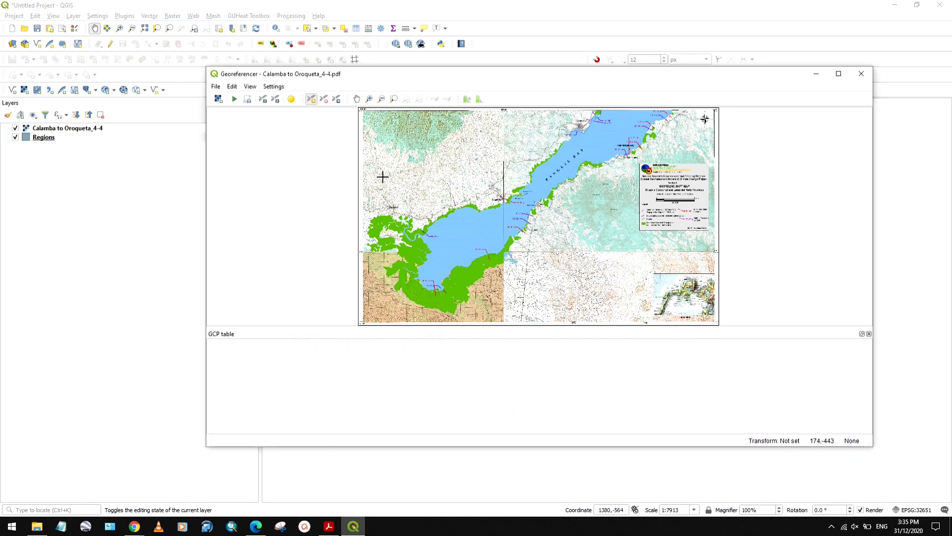
scroll(361, 125, "up", 1)
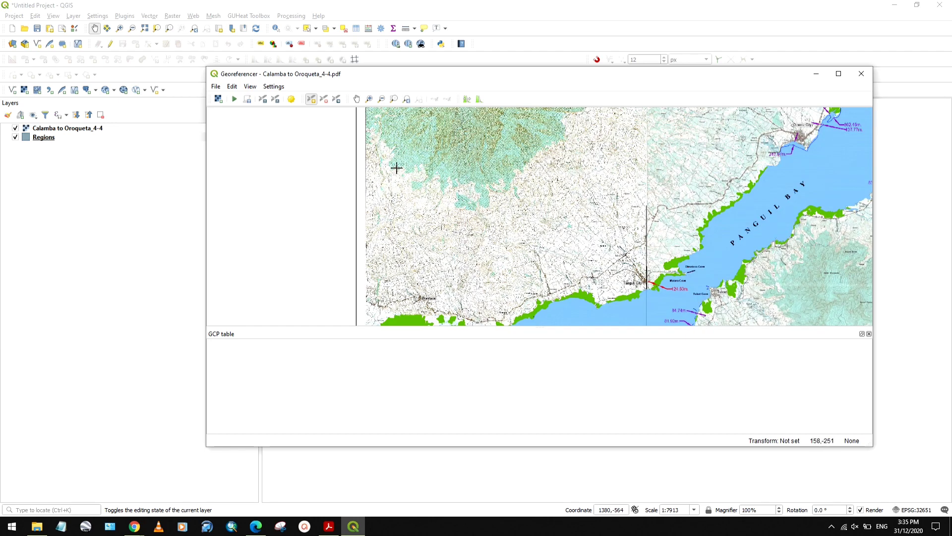
scroll(396, 167, "up", 5)
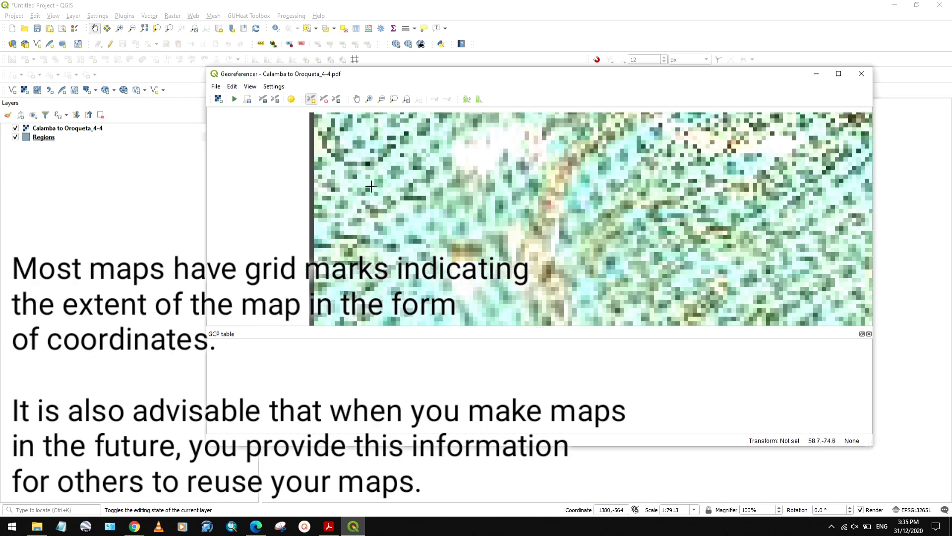
key("Left")
key("Up")
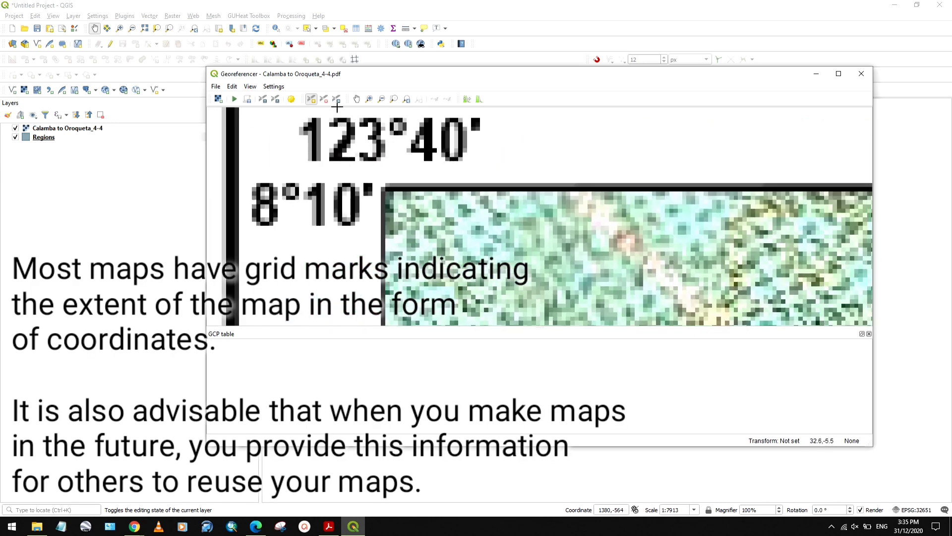
left_click(357, 99)
left_click_drag(405, 228, 483, 237)
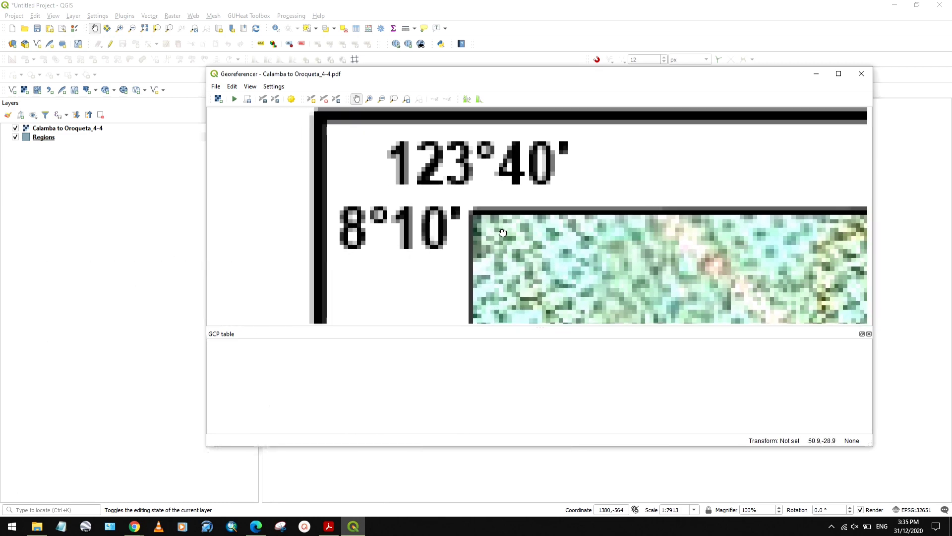
scroll(496, 230, "up", 2)
scroll(490, 279, "up", 2)
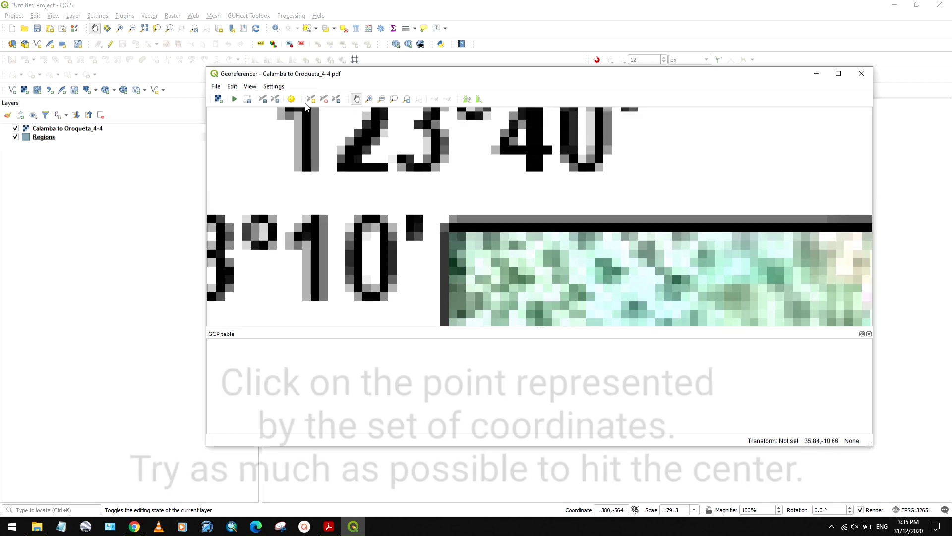
left_click(315, 100)
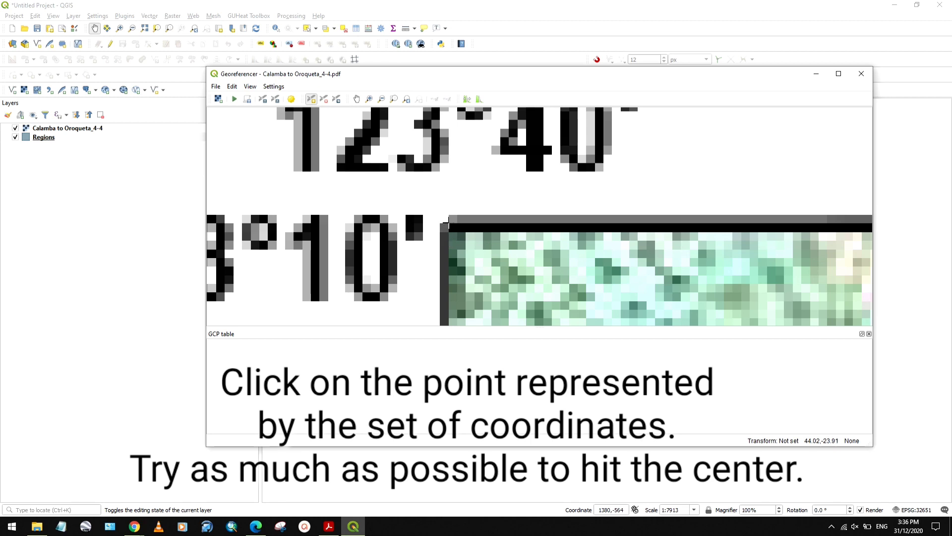
left_click(448, 223)
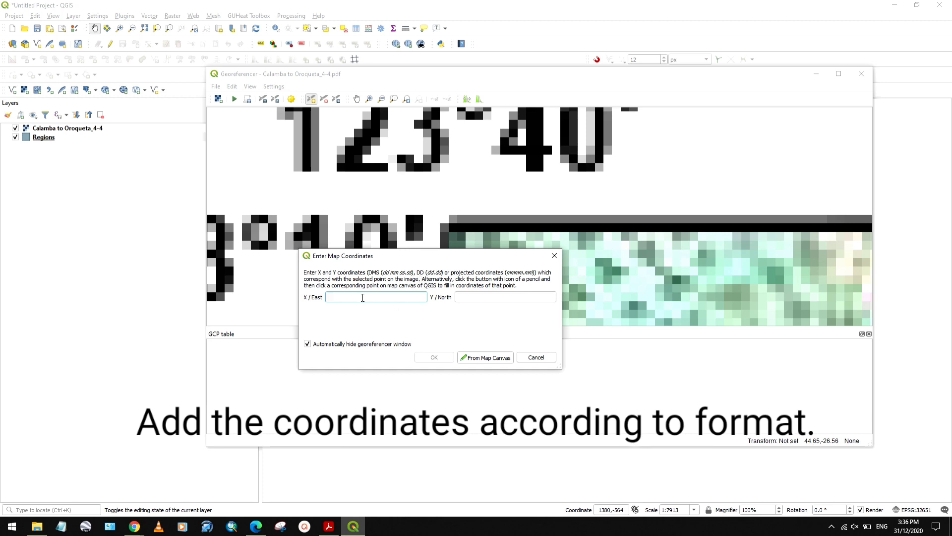
Step: Give the upper-left control point the map coordinates X/East 123 40 and Y/North 8 10
type("123")
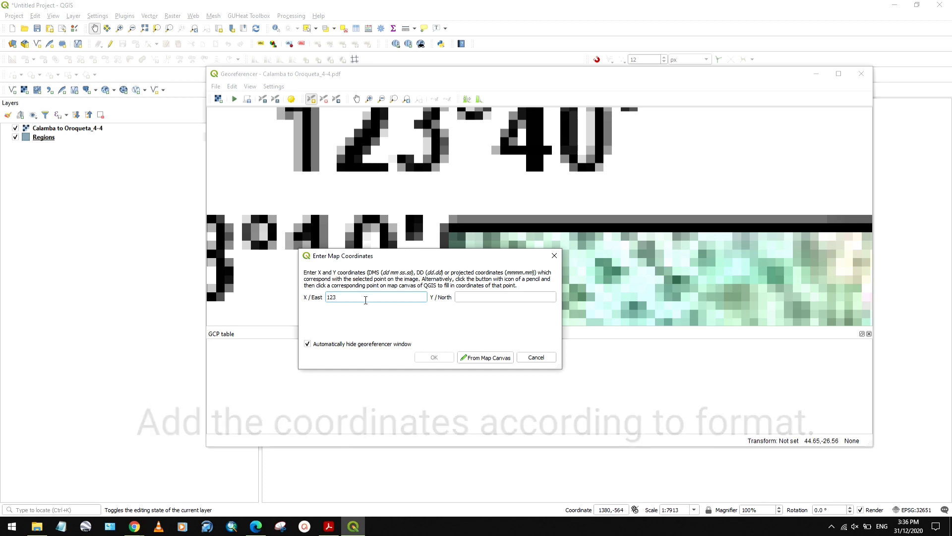
type(" 40")
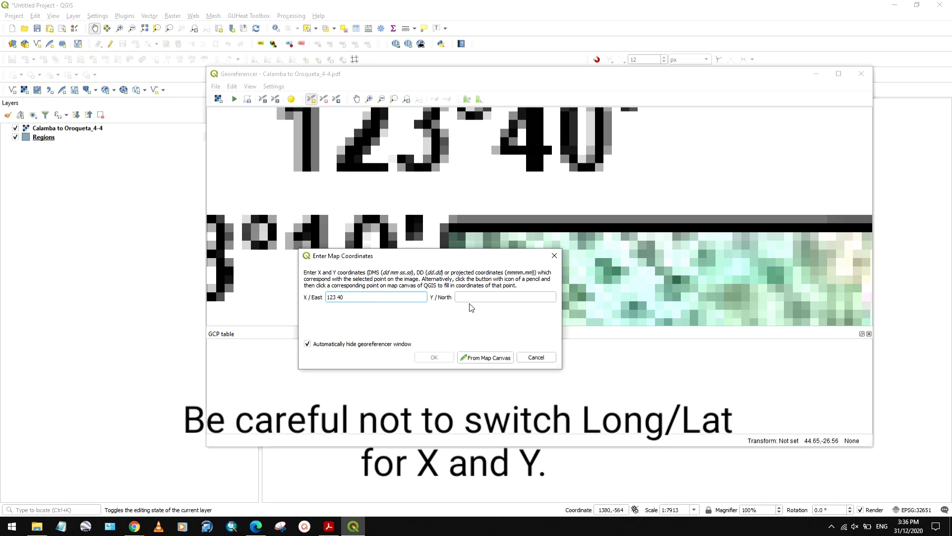
left_click(471, 297)
type("8 10")
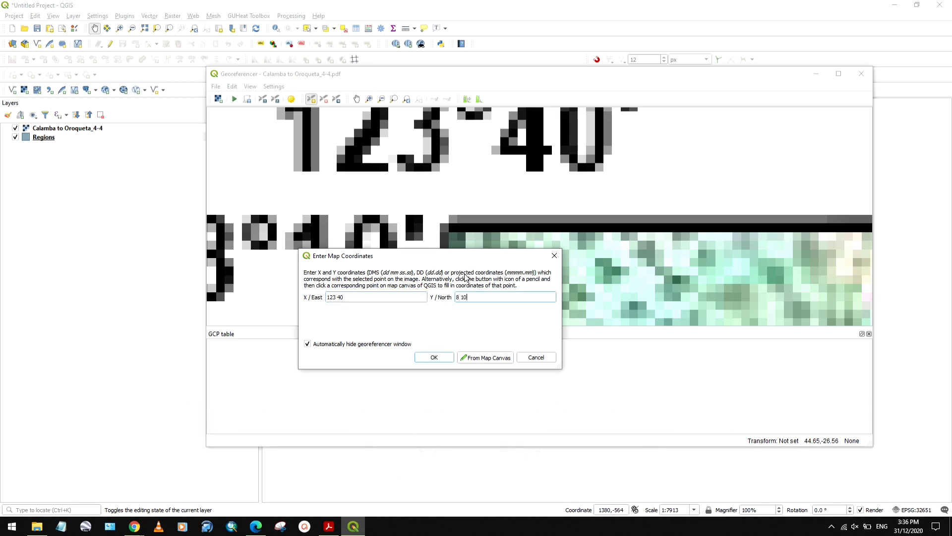
left_click_drag(461, 255, 562, 303)
scroll(317, 253, "down", 2)
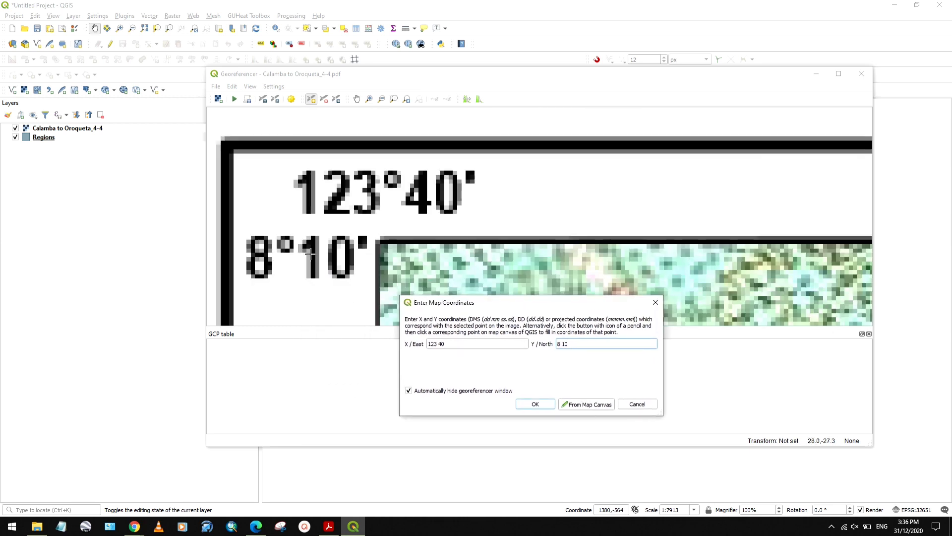
left_click(535, 405)
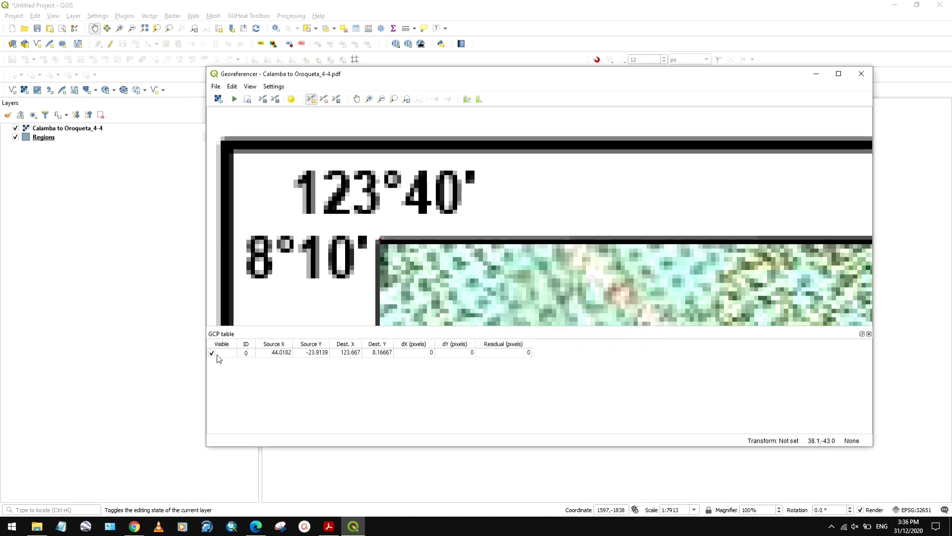
scroll(297, 243, "down", 1)
left_click(231, 356)
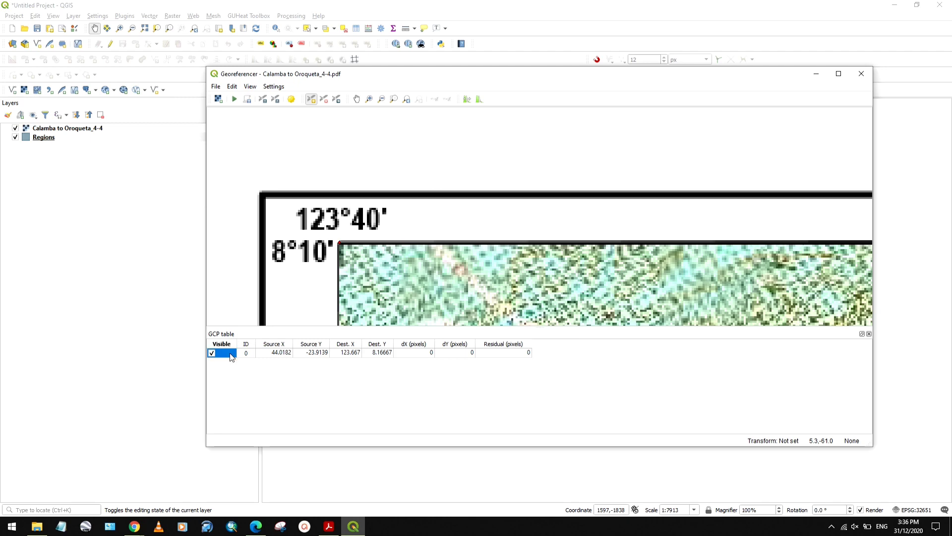
right_click(231, 356)
left_click(310, 390)
Step: Add a control point at the map frame's upper-right corner with coordinates X/East 124 and Y/North 8 10
scroll(294, 233, "down", 2)
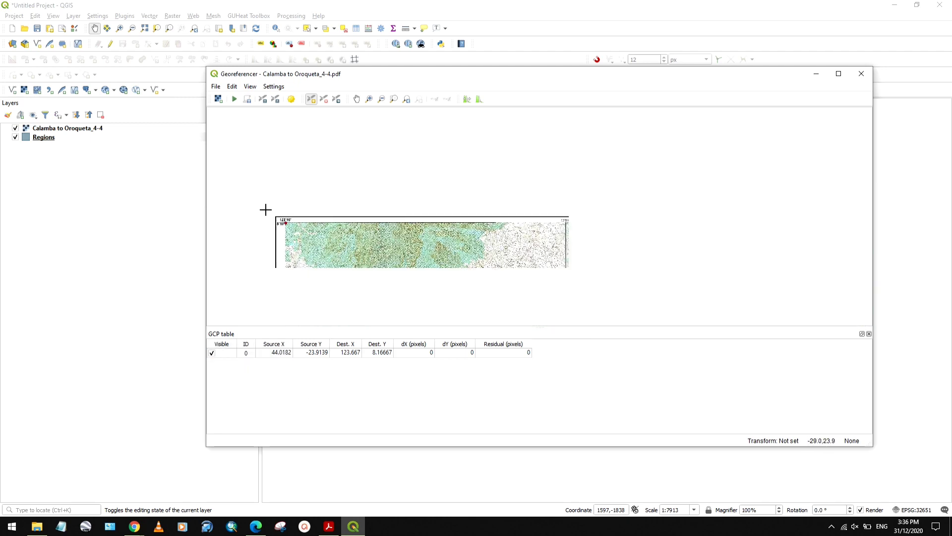
scroll(266, 208, "down", 2)
scroll(627, 208, "up", 3)
scroll(633, 233, "up", 3)
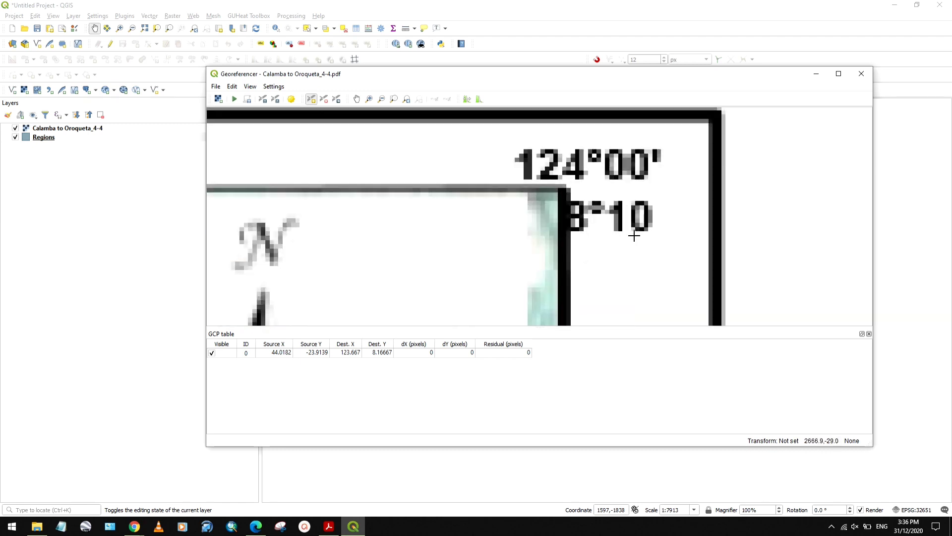
scroll(557, 190, "up", 1)
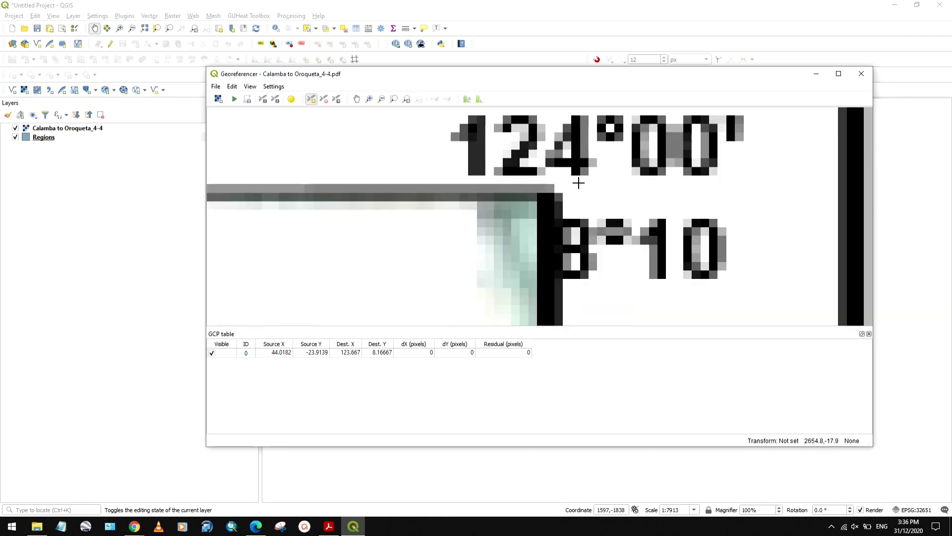
left_click(554, 195)
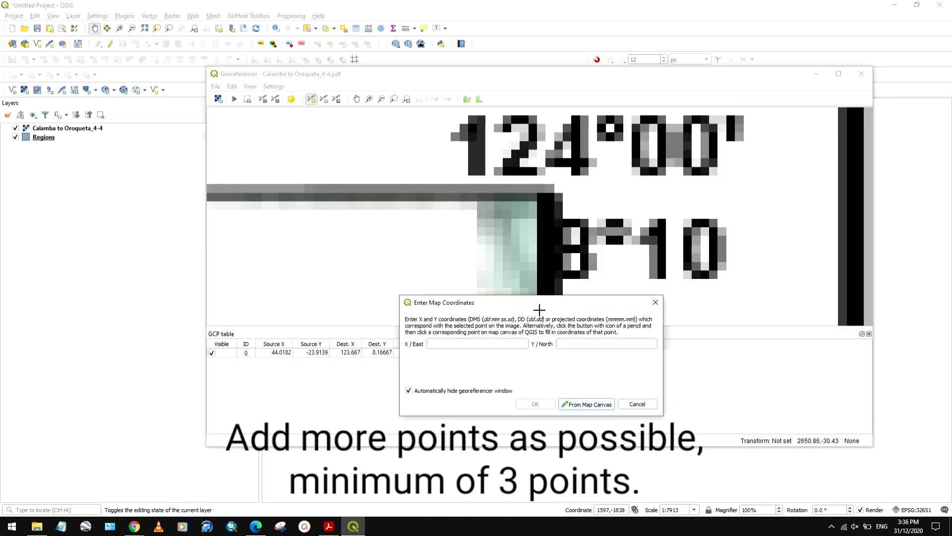
left_click(473, 343)
left_click(571, 343)
type("8 10")
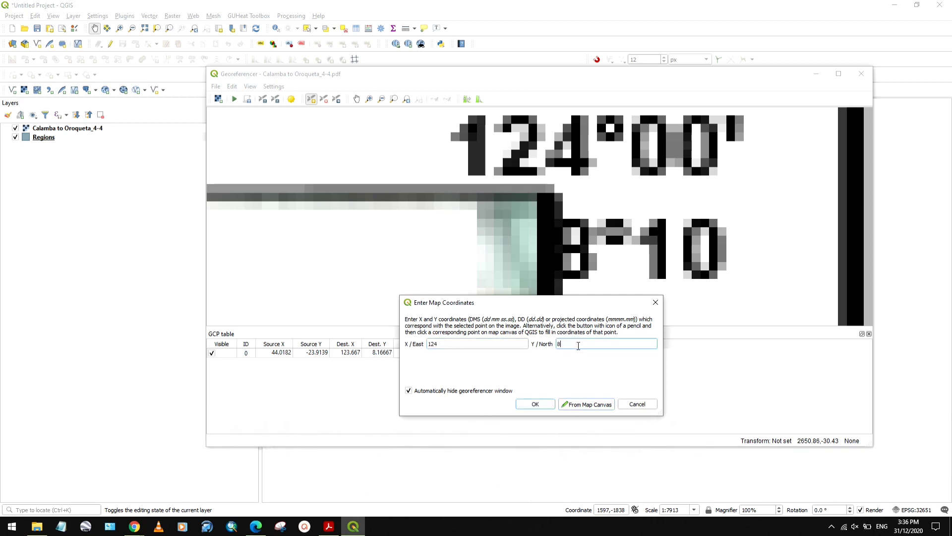
left_click(538, 404)
scroll(617, 169, "down", 8)
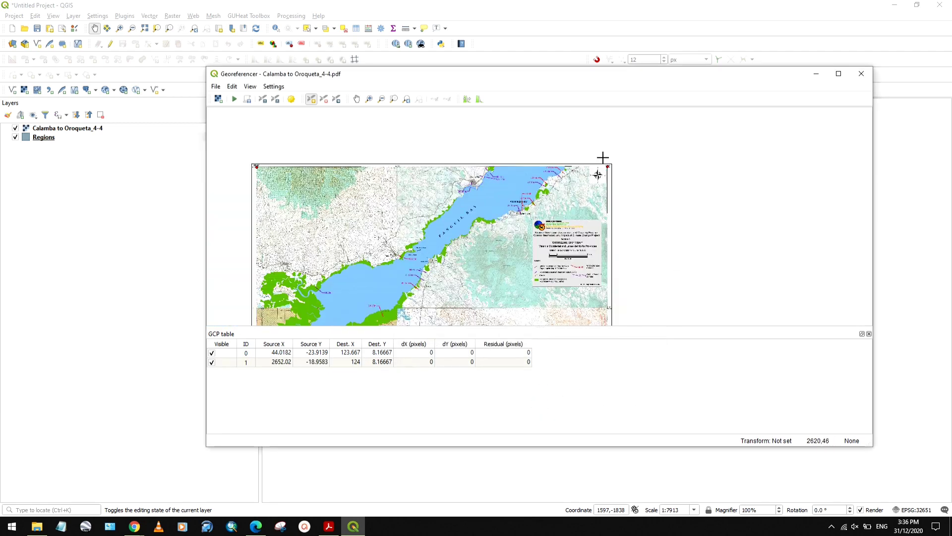
Step: Place a control point on the map frame's lower-left corner, at the 7°55' and 123°40' grid labels
scroll(478, 295, "up", 8)
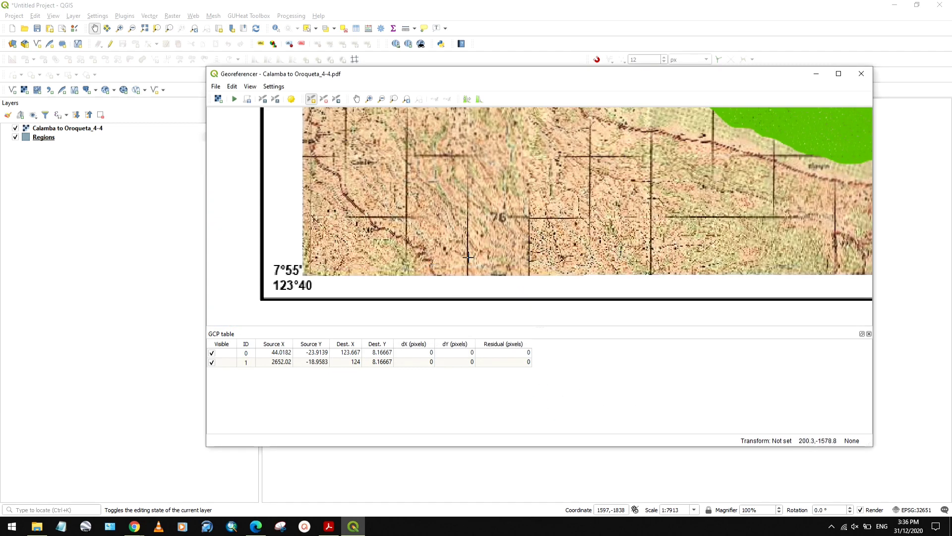
scroll(314, 252, "down", 1)
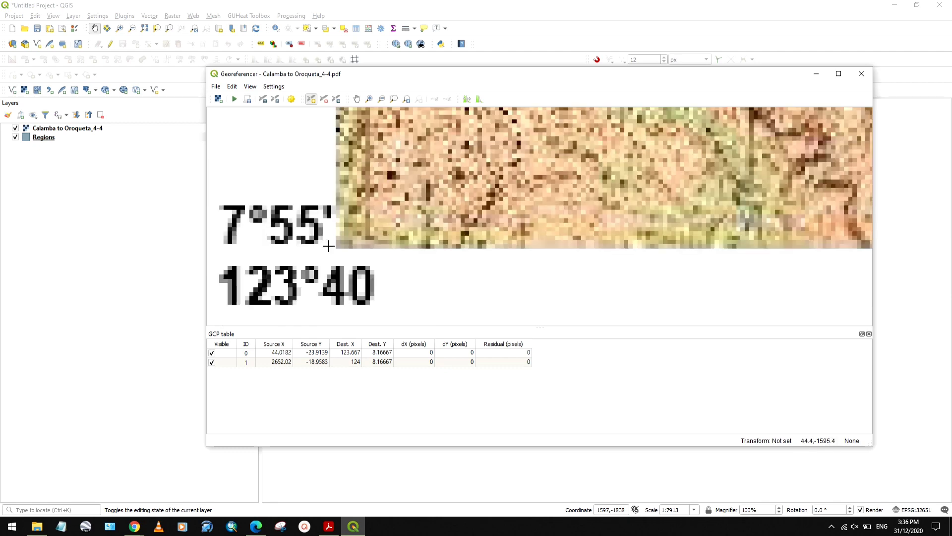
scroll(327, 242, "up", 1)
scroll(330, 245, "down", 3)
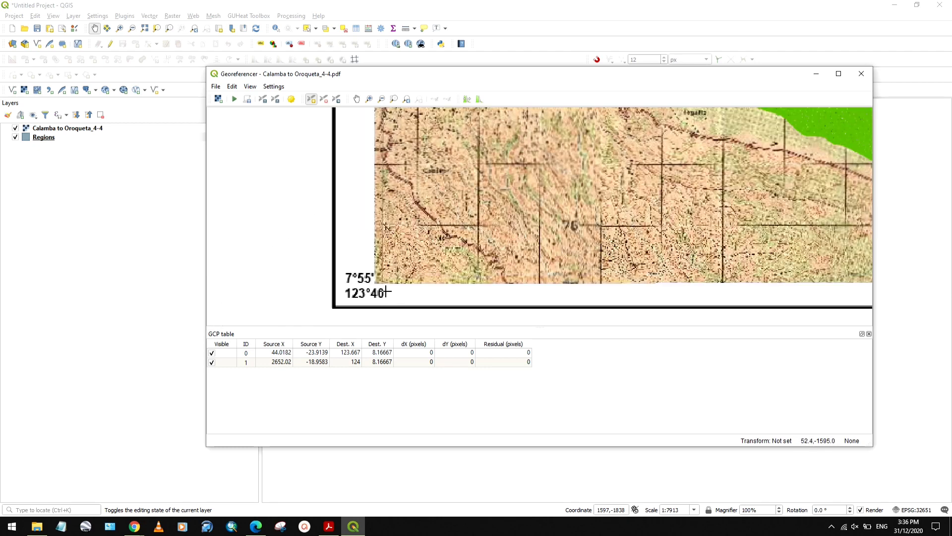
scroll(373, 256, "down", 5)
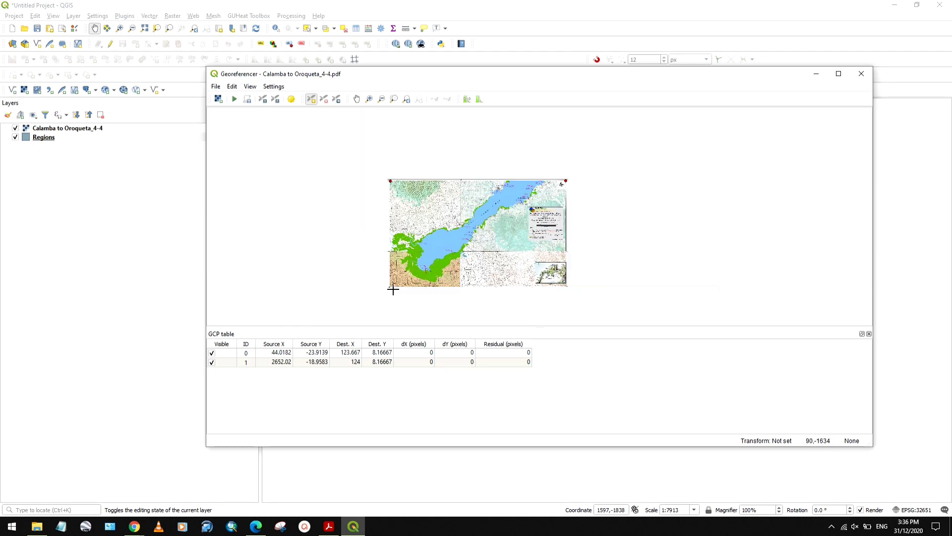
scroll(388, 208, "up", 5)
scroll(340, 206, "down", 5)
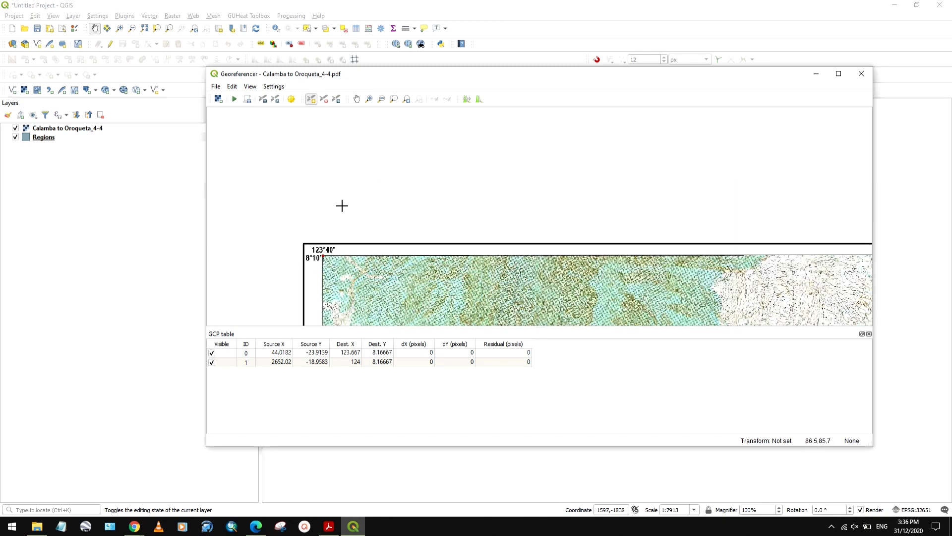
scroll(360, 216, "up", 5)
scroll(364, 217, "down", 2)
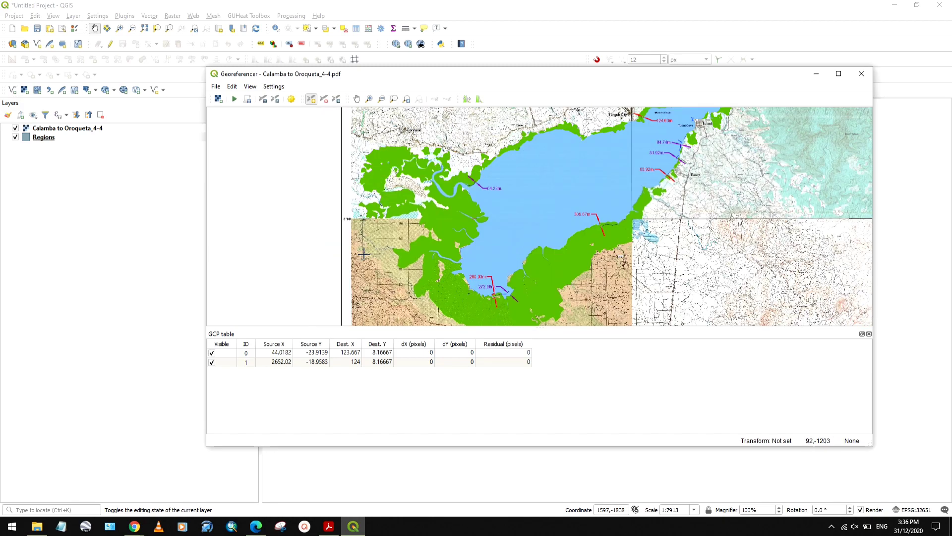
scroll(365, 198, "down", 2)
scroll(364, 168, "up", 5)
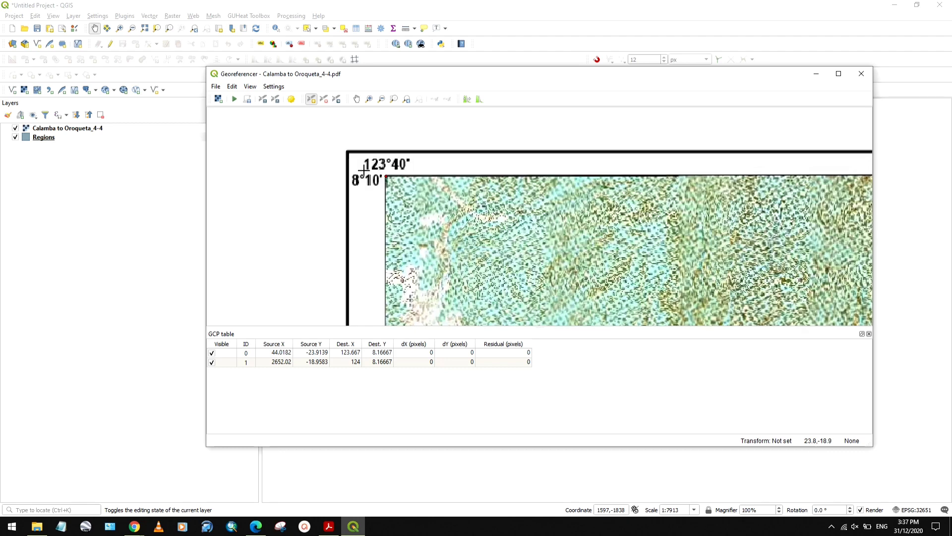
left_click_drag(405, 251, 405, 192)
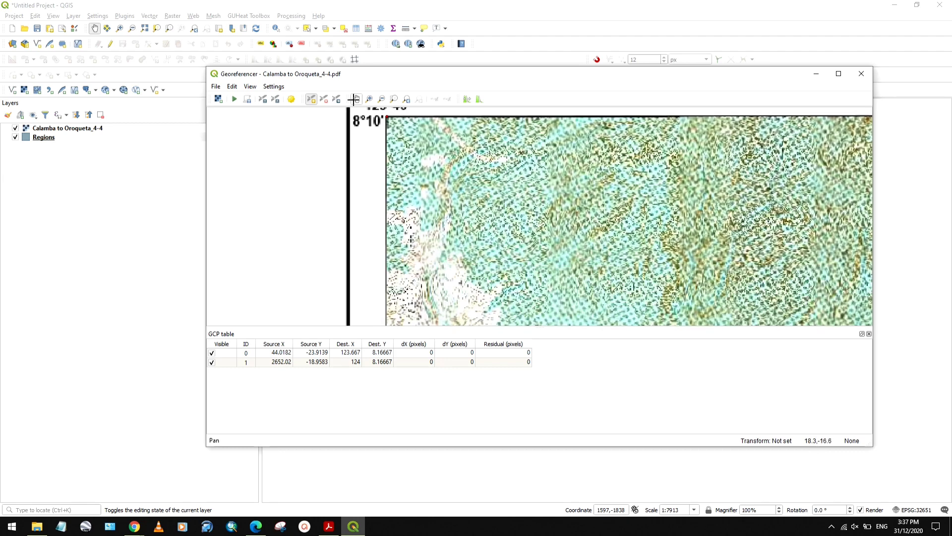
left_click(355, 99)
left_click_drag(464, 303, 465, 214)
mouse_move(451, 265)
left_mouse_down()
mouse_move(454, 182)
mouse_move(466, 181)
mouse_move(469, 150)
left_mouse_up()
mouse_move(469, 243)
left_mouse_down()
mouse_move(472, 132)
mouse_move(494, 129)
mouse_move(475, 171)
left_mouse_up()
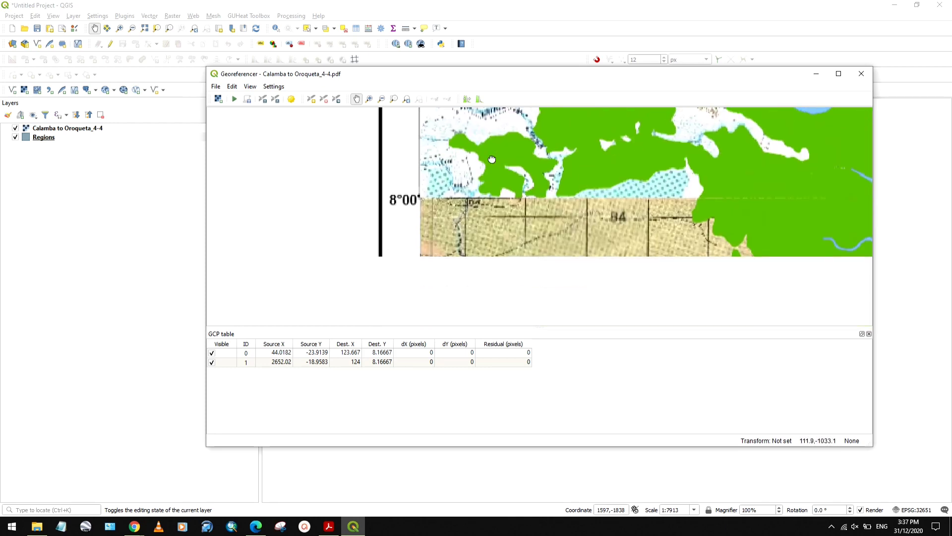
left_click_drag(444, 226, 458, 127)
left_click_drag(507, 296, 501, 198)
mouse_move(496, 258)
left_mouse_down()
mouse_move(498, 163)
mouse_move(497, 214)
left_mouse_up()
scroll(429, 251, "up", 3)
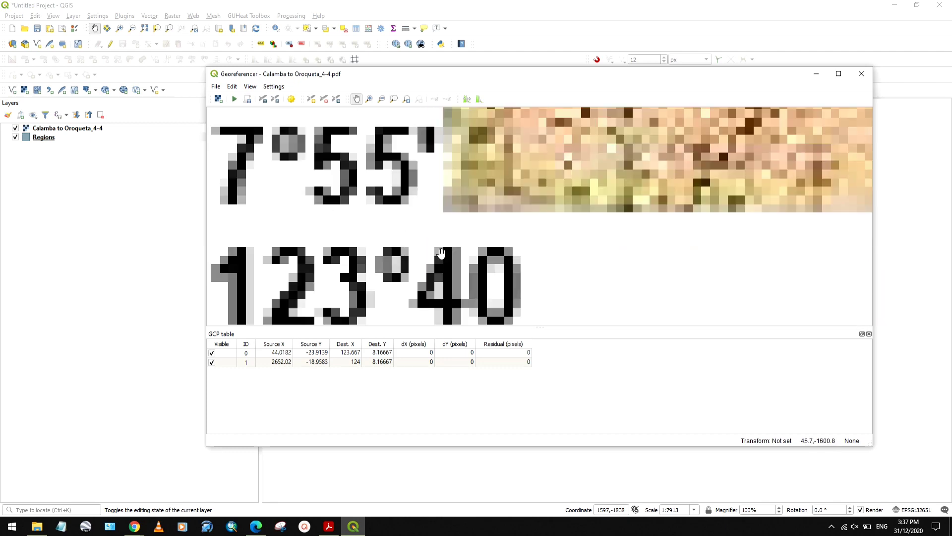
left_click(312, 99)
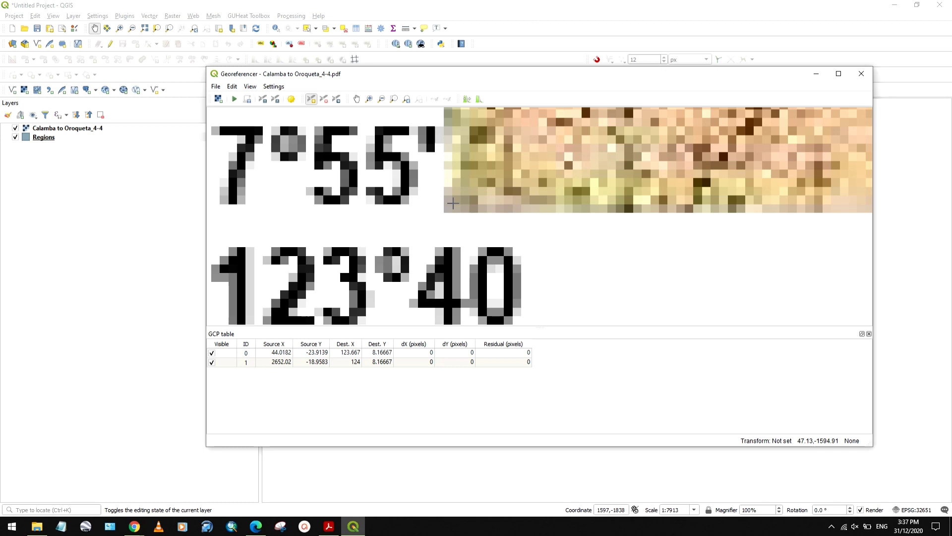
left_click(453, 204)
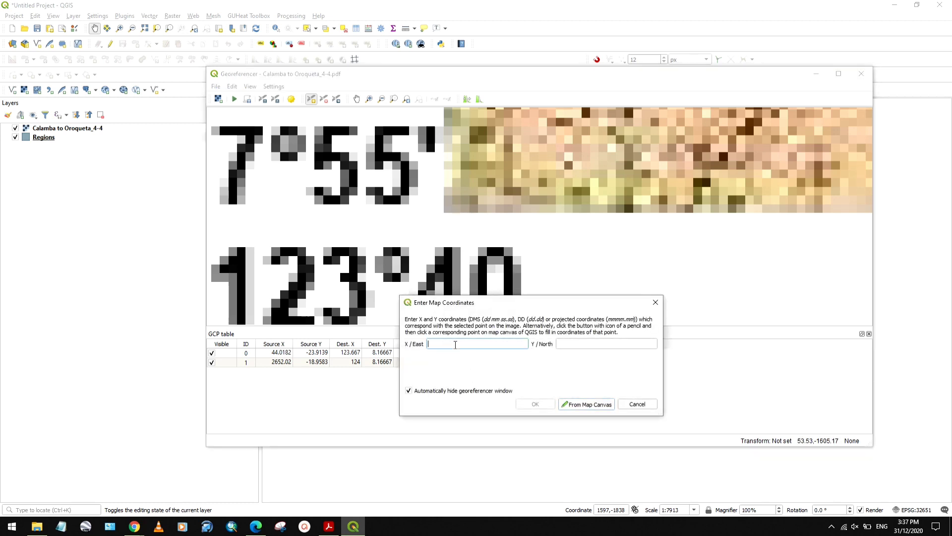
Step: Give the lower-left control point the map coordinates X/East 123 40 and Y/North 7 55
left_click(569, 344)
type("7 55")
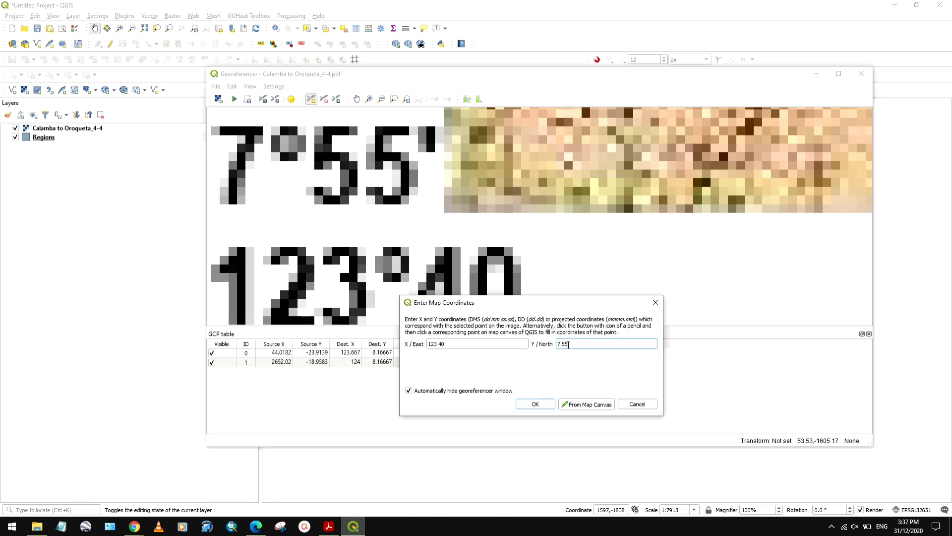
left_click(536, 404)
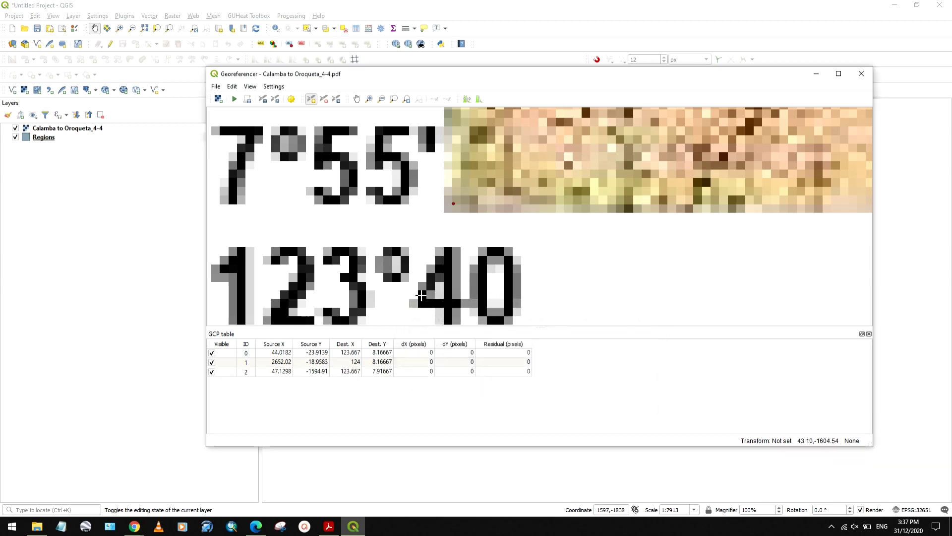
Step: Add a control point at the map frame's lower-right corner with coordinates X/East 124 and Y/North 7 55
scroll(385, 224, "down", 10)
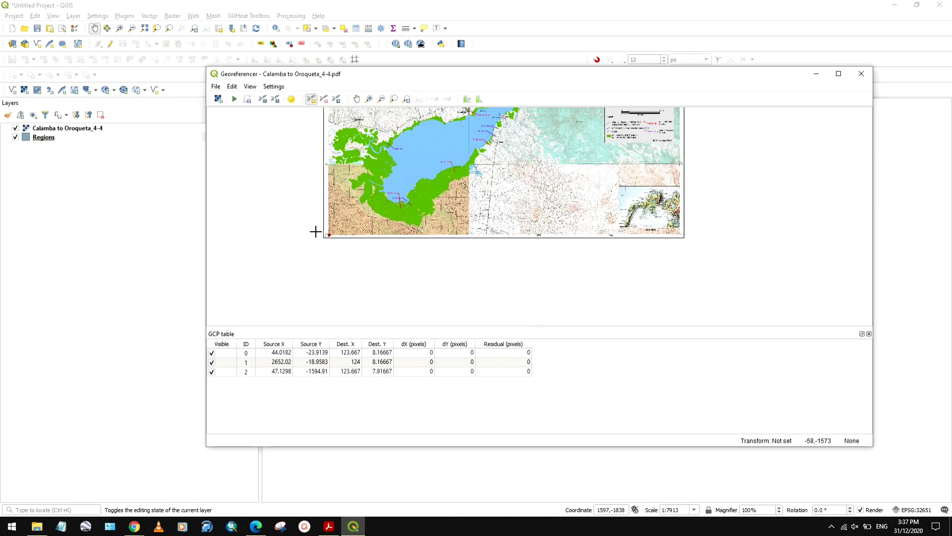
scroll(682, 231, "up", 5)
scroll(694, 129, "up", 3)
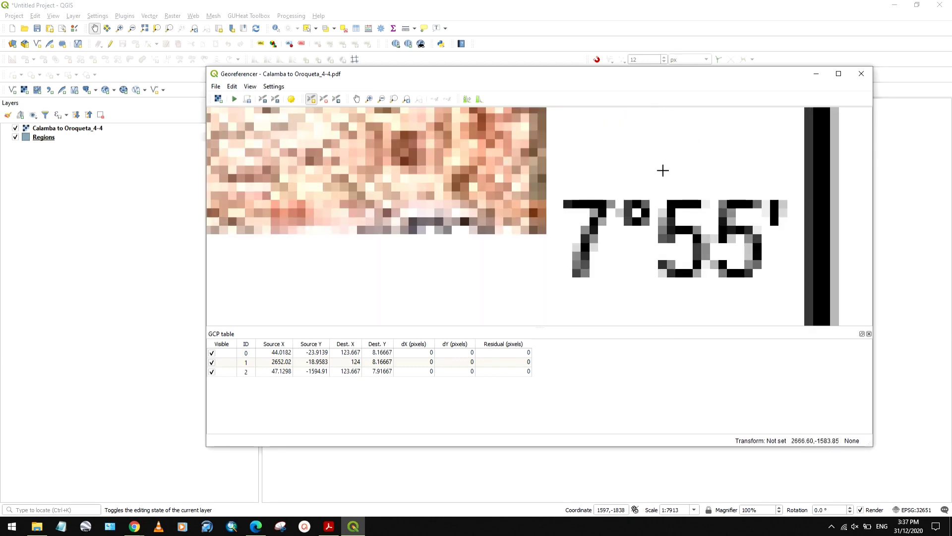
scroll(546, 224, "up", 1)
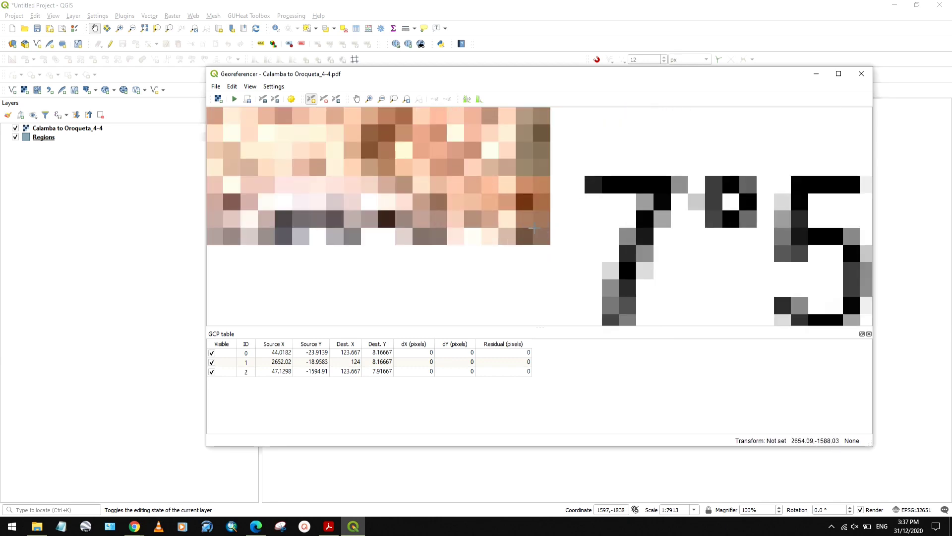
left_click(534, 228)
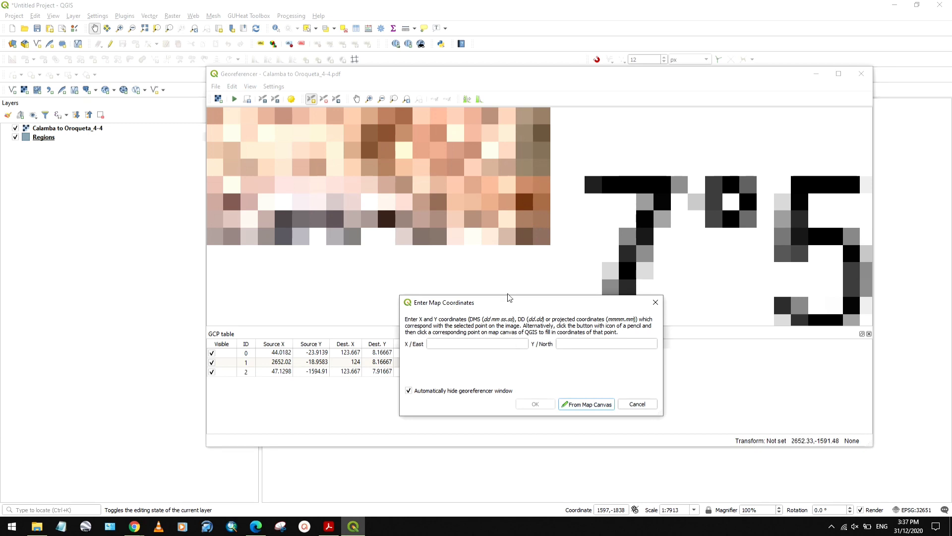
scroll(487, 259, "down", 1)
scroll(488, 259, "down", 4)
left_click(465, 347)
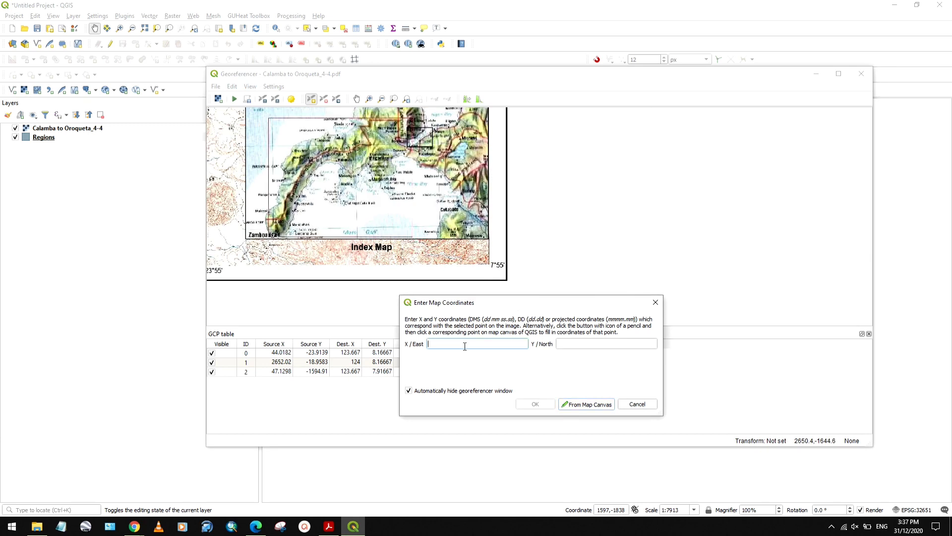
left_click(570, 343)
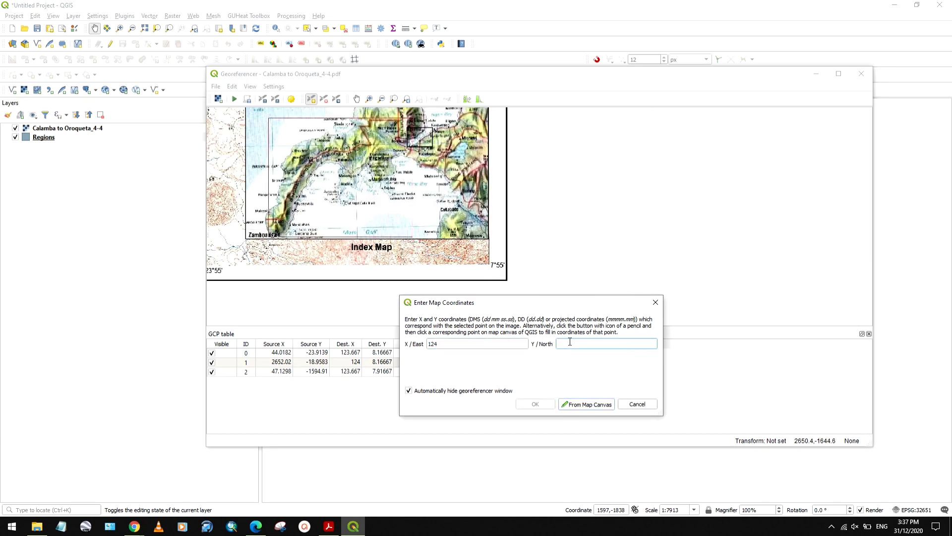
type("7 55")
left_click(548, 404)
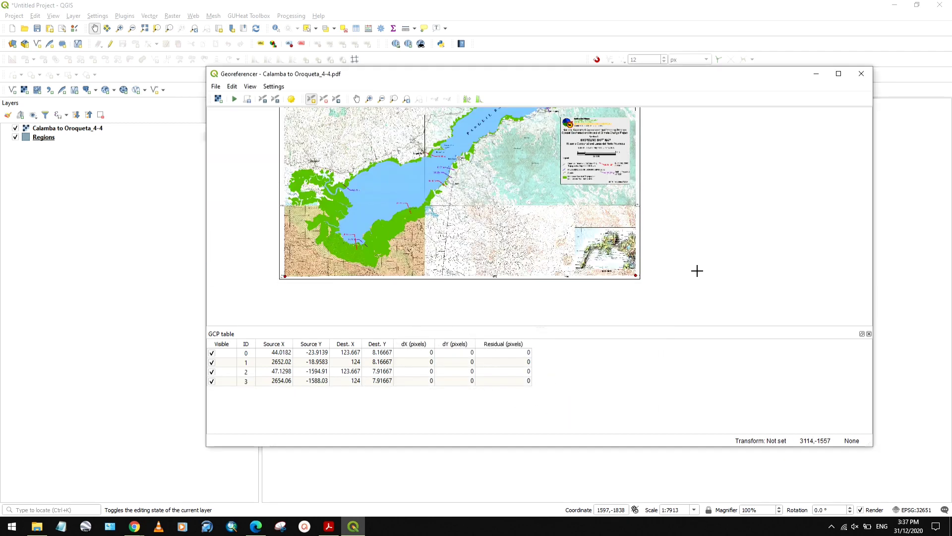
Step: Georeference the PDF map with a Polynomial 1 transformation, saving the output raster as Calamba to Oroqueta_4-4_modified.tif in the GIS Sample Data folder
left_click(234, 99)
left_click(572, 274)
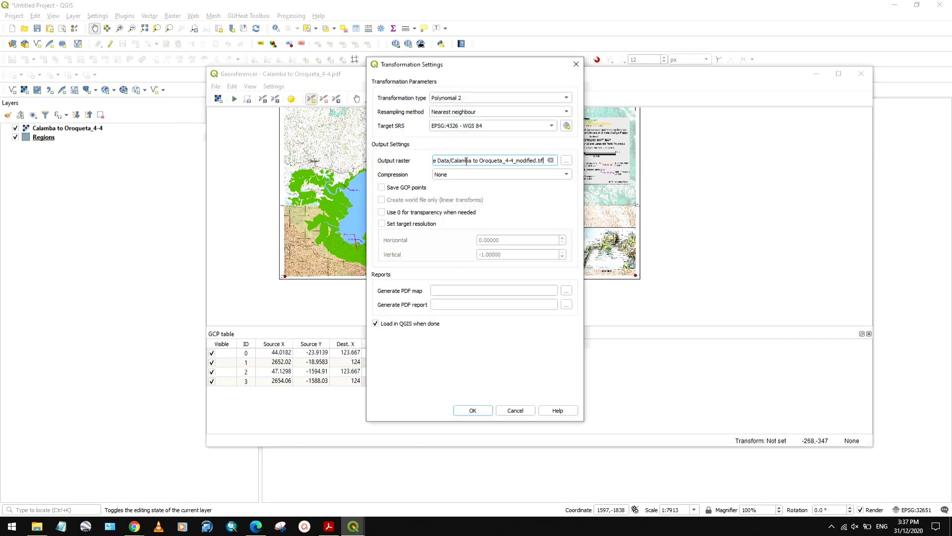
left_click(460, 97)
left_click(461, 96)
left_click(566, 160)
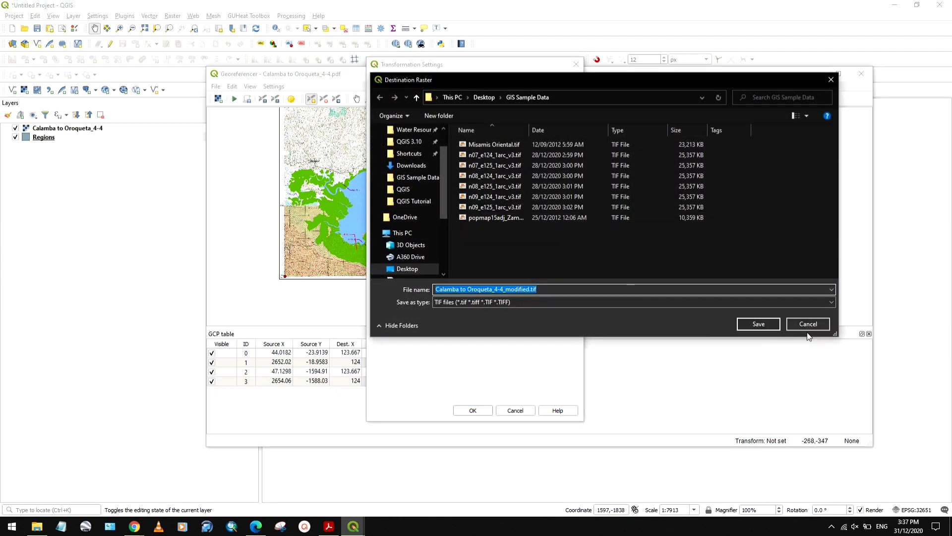
left_click(757, 326)
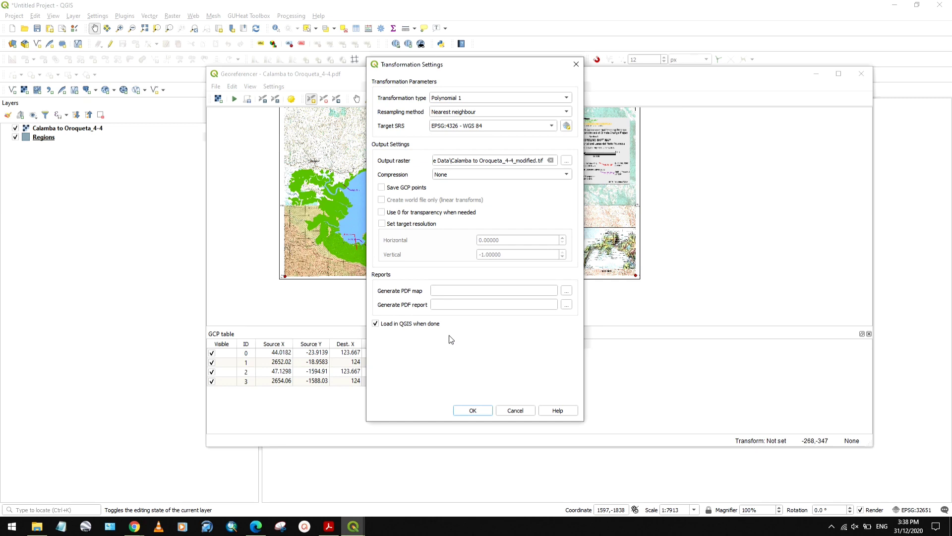
left_click(467, 411)
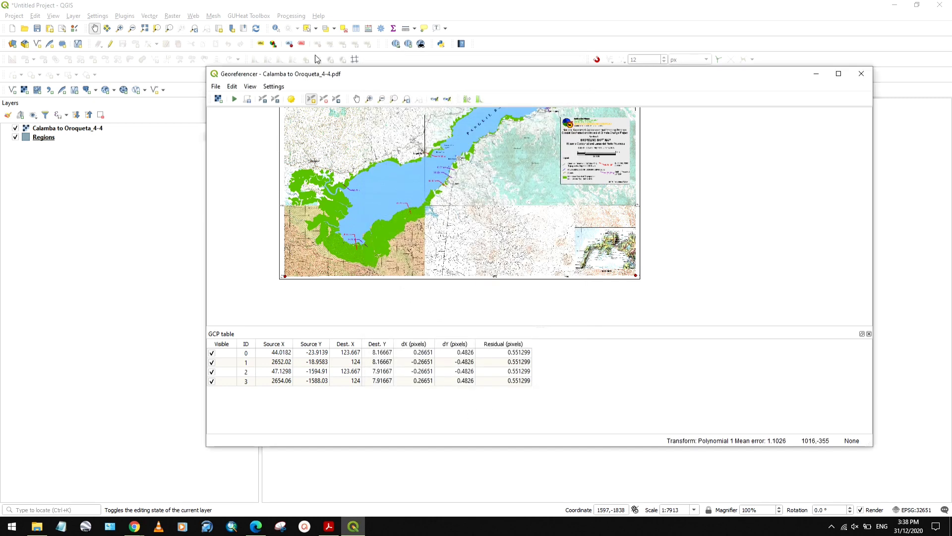
left_click(235, 99)
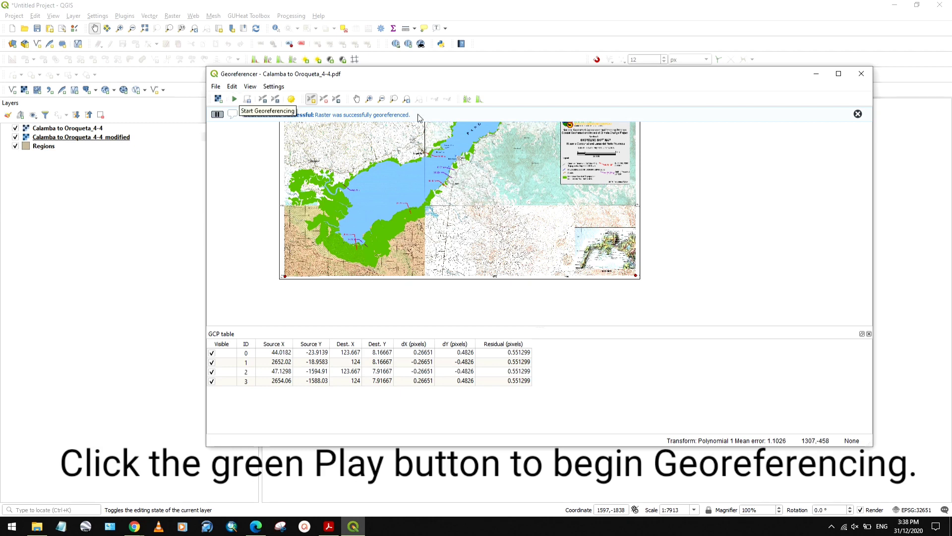
left_click(815, 75)
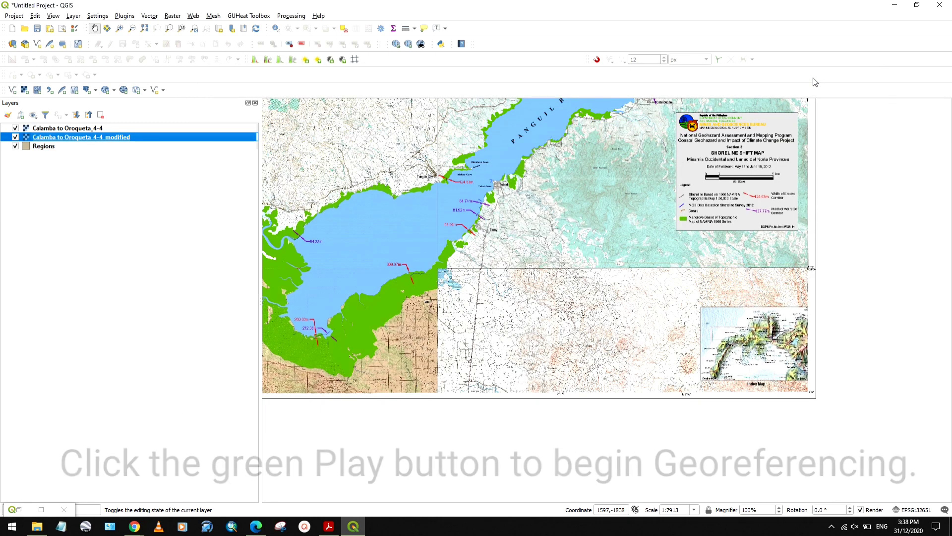
Step: Hide the original Calamba to Oroqueta_4-4 layer and zoom the map to the Calamba to Oroqueta_4-4_modified layer
left_click(15, 128)
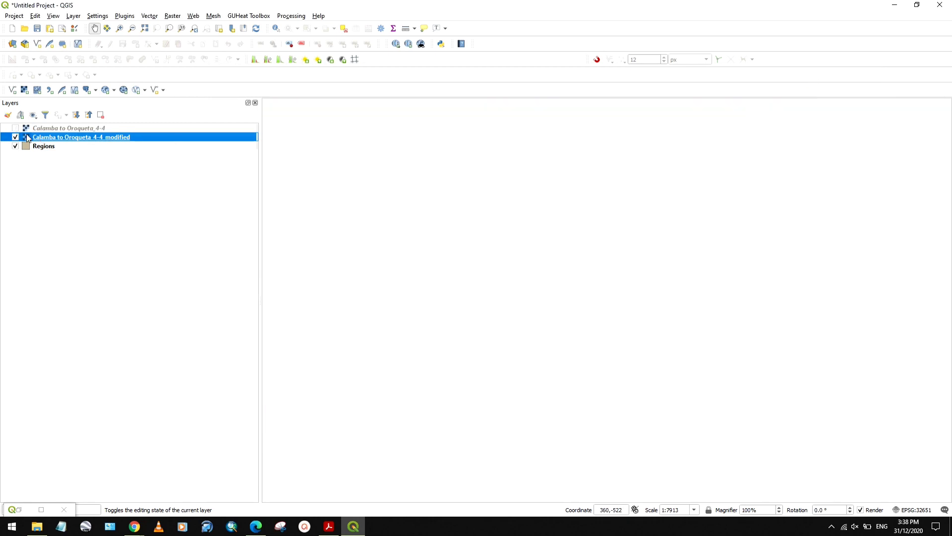
right_click(47, 138)
left_click(59, 144)
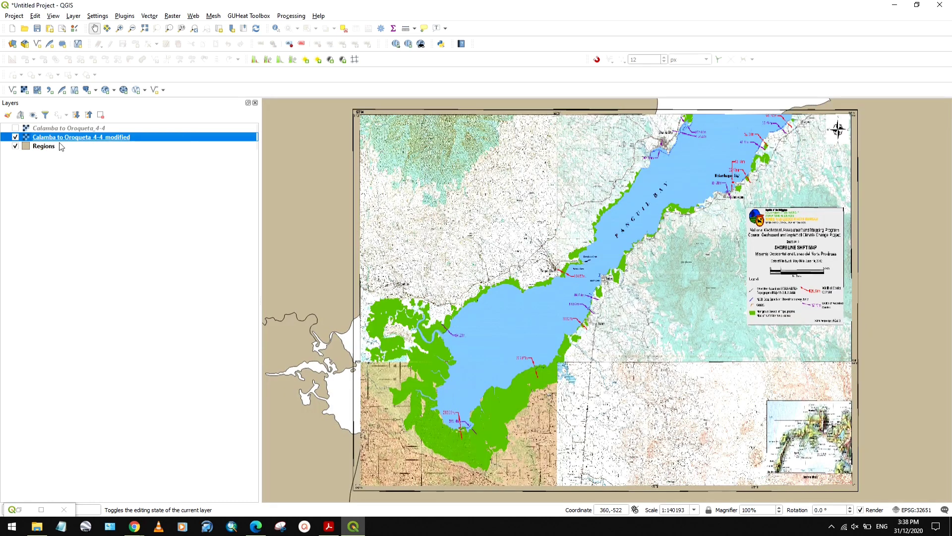
scroll(419, 241, "down", 2)
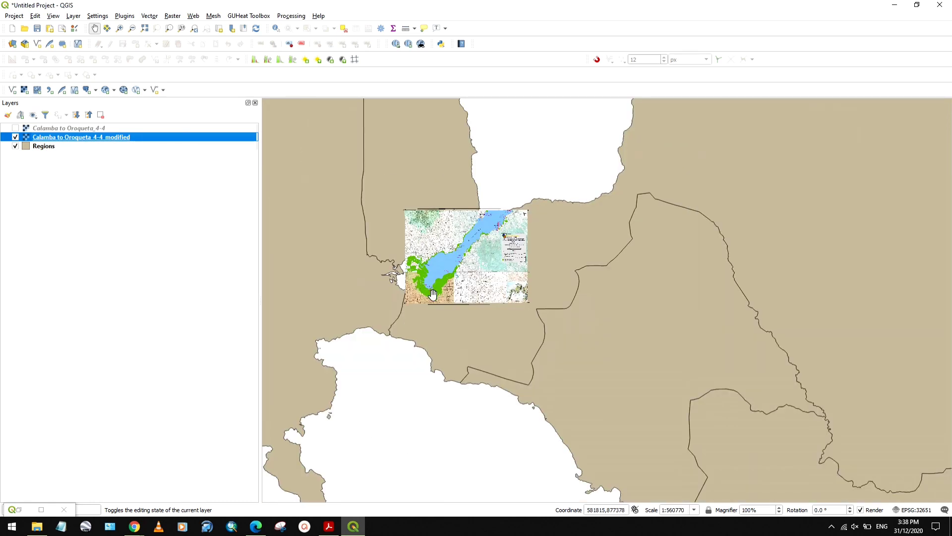
scroll(545, 243, "down", 1)
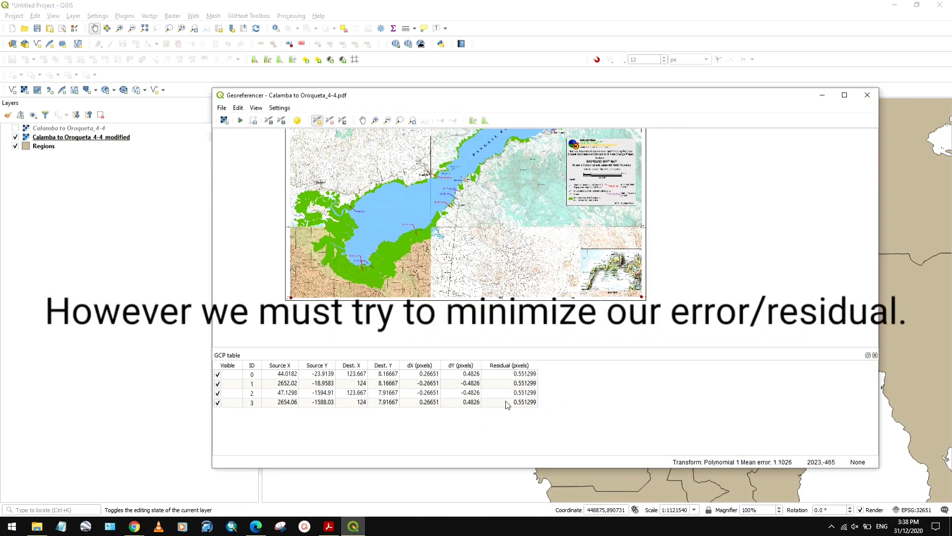
Step: Review the control points' residuals and examine how well the georeferenced map's coastline fits the Regions layer
left_click(421, 382)
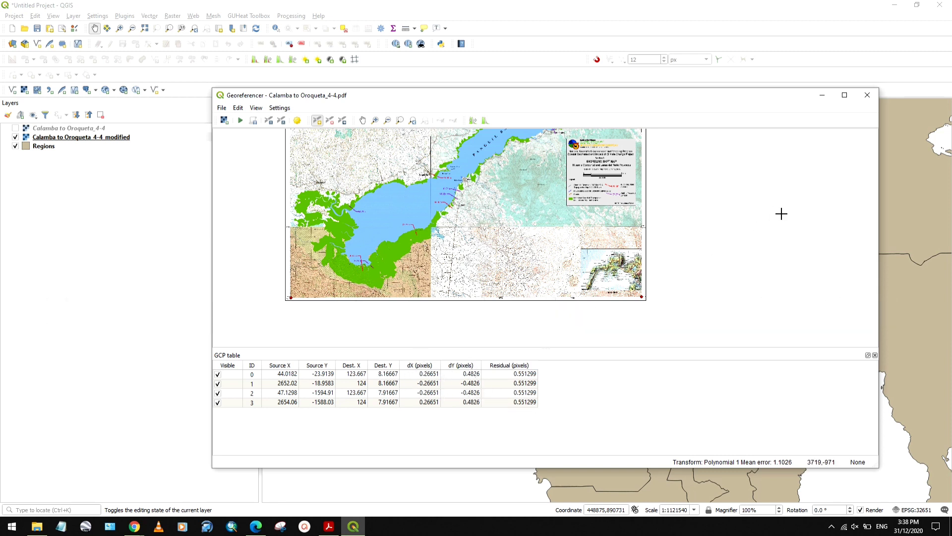
left_click(821, 98)
scroll(501, 260, "up", 3)
scroll(458, 294, "down", 2)
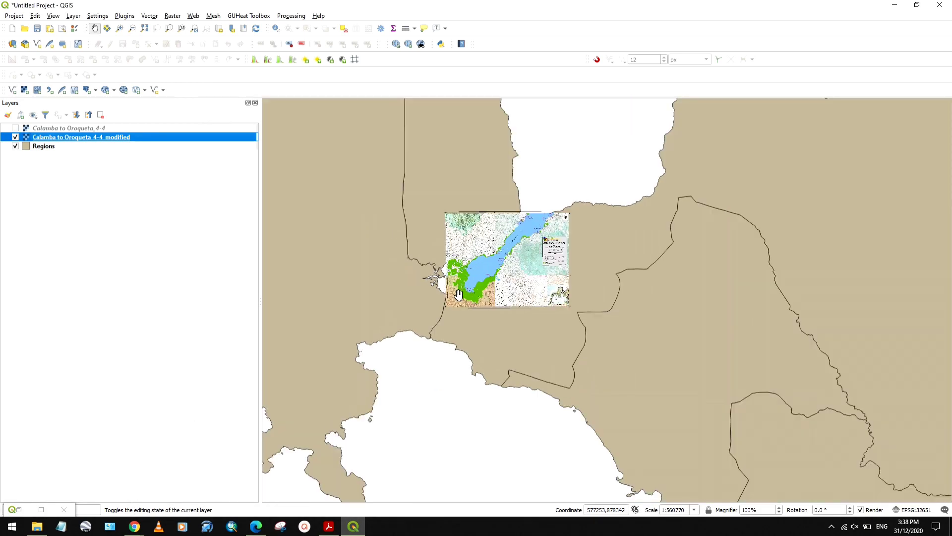
scroll(510, 233, "up", 4)
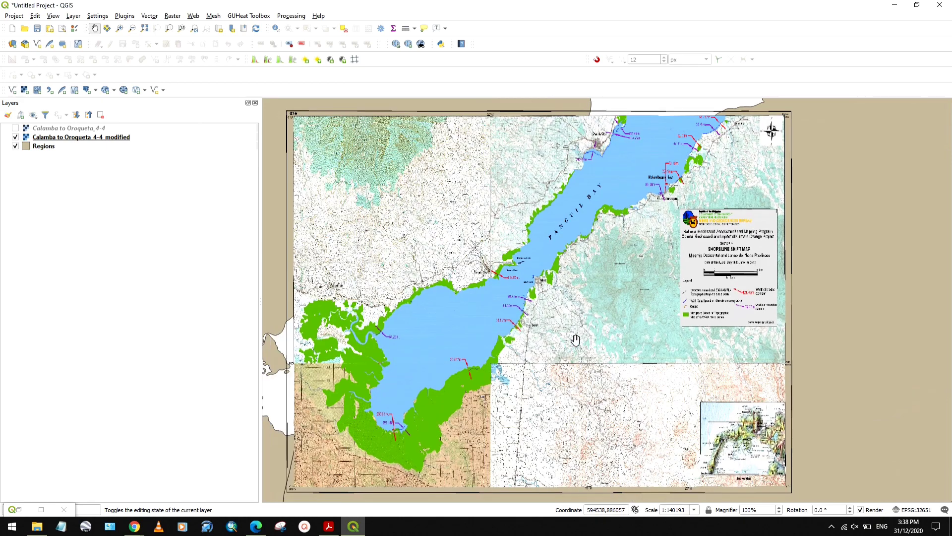
left_click_drag(575, 340, 771, 283)
left_click_drag(699, 350, 740, 333)
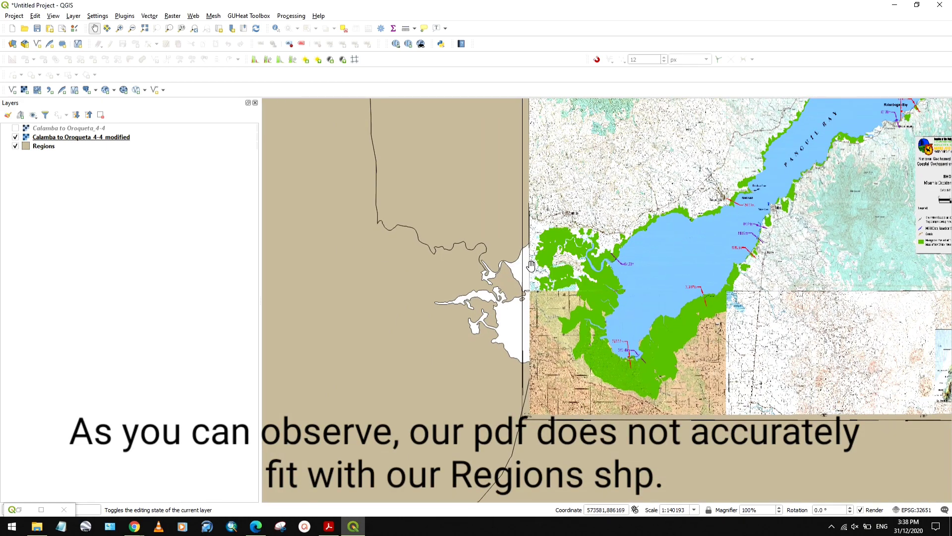
scroll(397, 243, "down", 1)
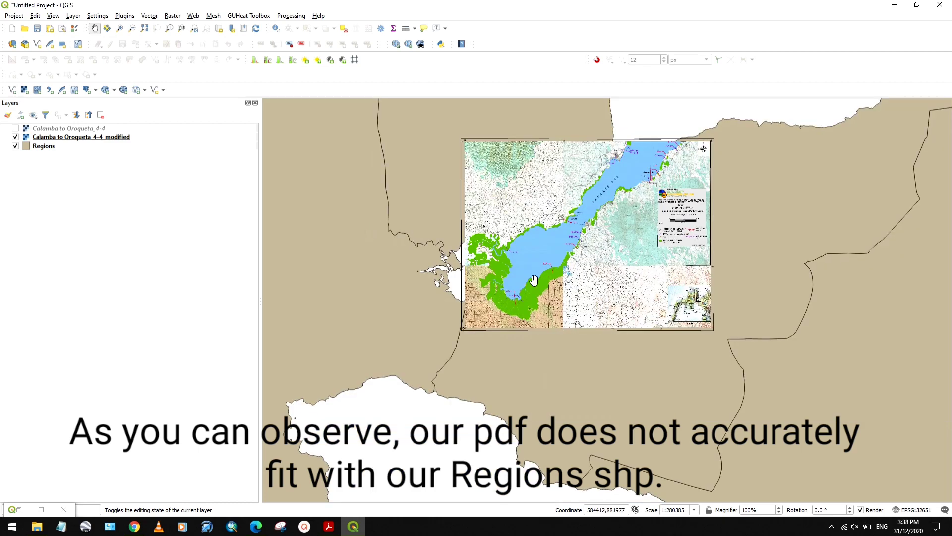
scroll(531, 277, "up", 1)
scroll(544, 279, "down", 1)
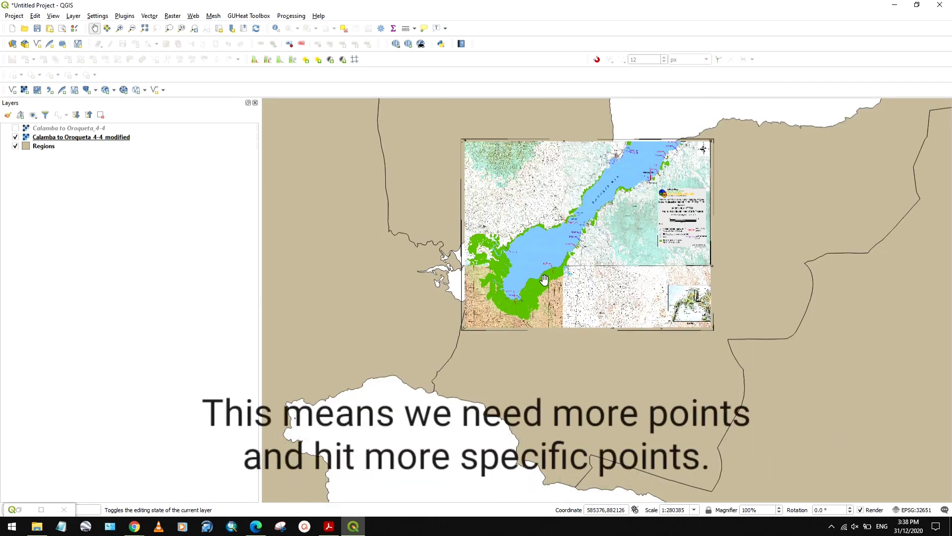